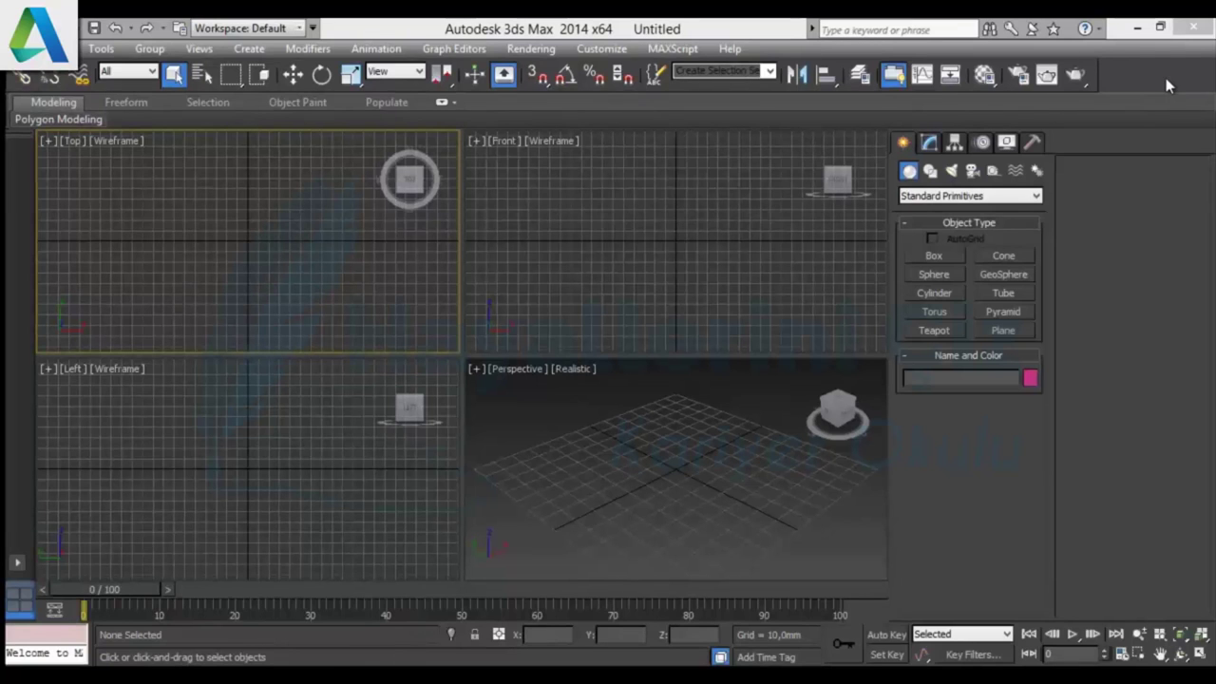
- Browse the Modify, Hierarchy, Motion, Display and Utilities command panel tabs
{"action": "left_click", "coordinate": [931, 142]}
{"action": "left_click", "coordinate": [955, 143]}
{"action": "left_click", "coordinate": [984, 142]}
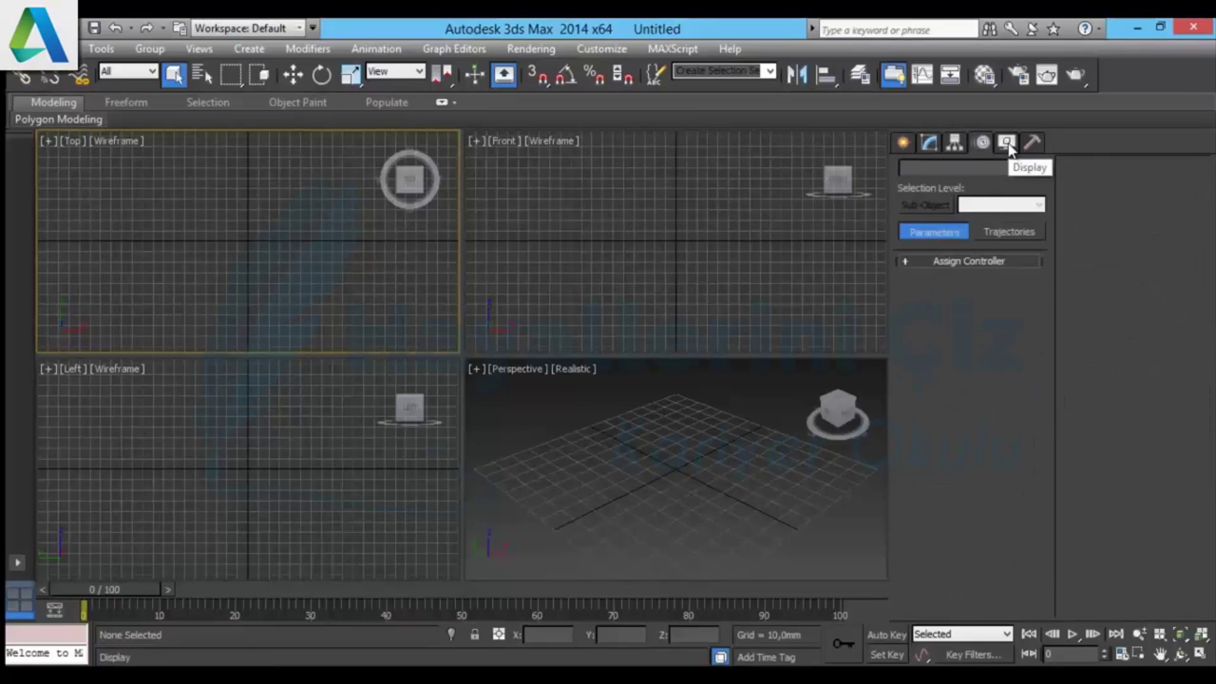
{"action": "left_click", "coordinate": [1007, 143]}
{"action": "left_click", "coordinate": [1033, 143]}
- Back on the Create panel, switch the geometry category from Standard Primitives to VRay
{"action": "left_click", "coordinate": [903, 142]}
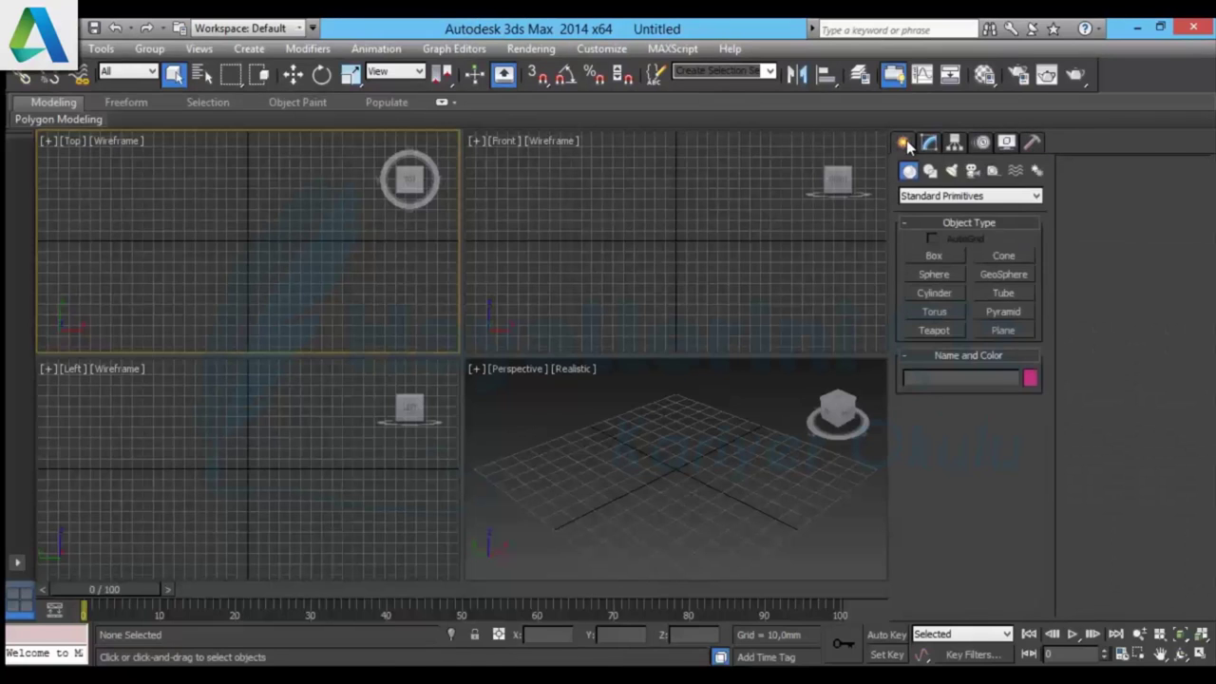
{"action": "left_click", "coordinate": [931, 197]}
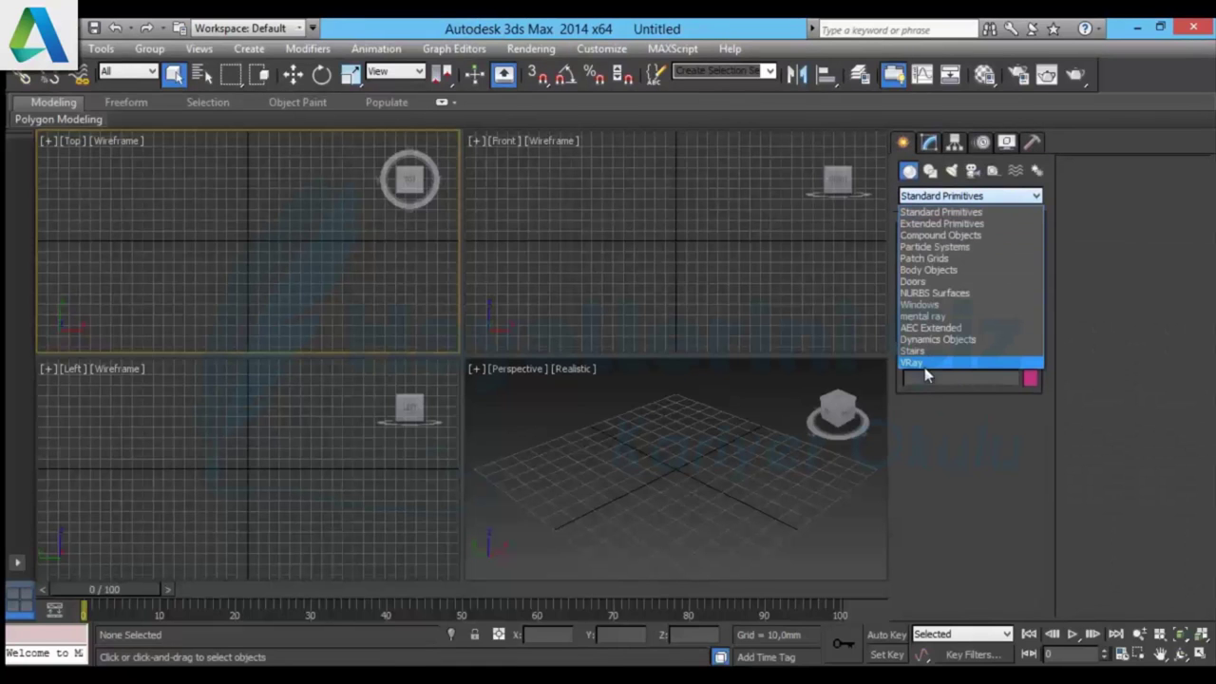
{"action": "key", "text": "Return"}
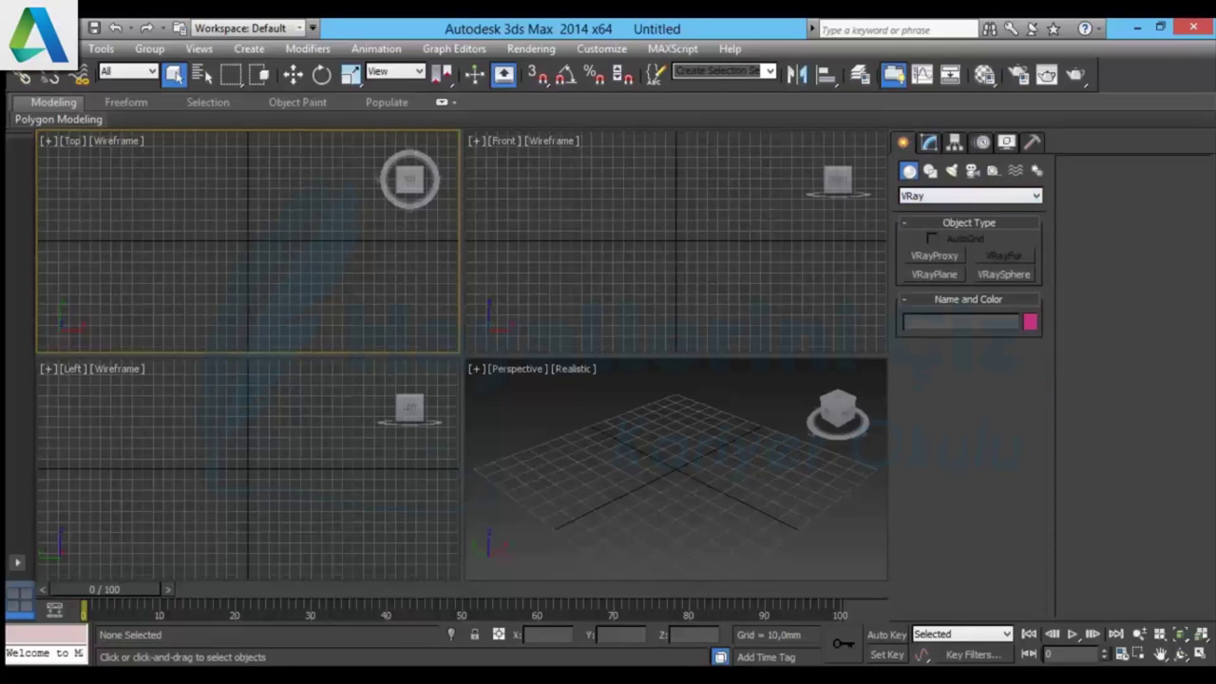
- Show the Application menu's Save As options: Save As, Save Copy As, Save Selected, Archive
{"action": "key", "text": "alt+f"}
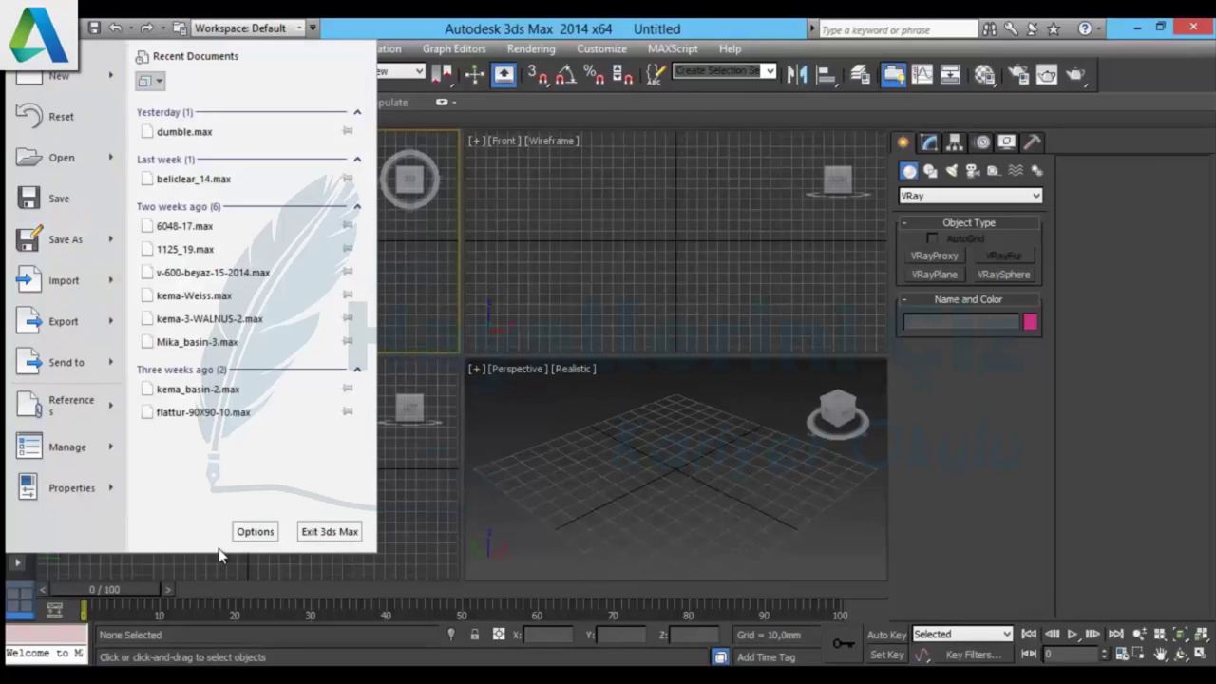
- Open Preference Settings, reposition its window, and show the Files page with Auto Backup settings
{"action": "left_click", "coordinate": [253, 534]}
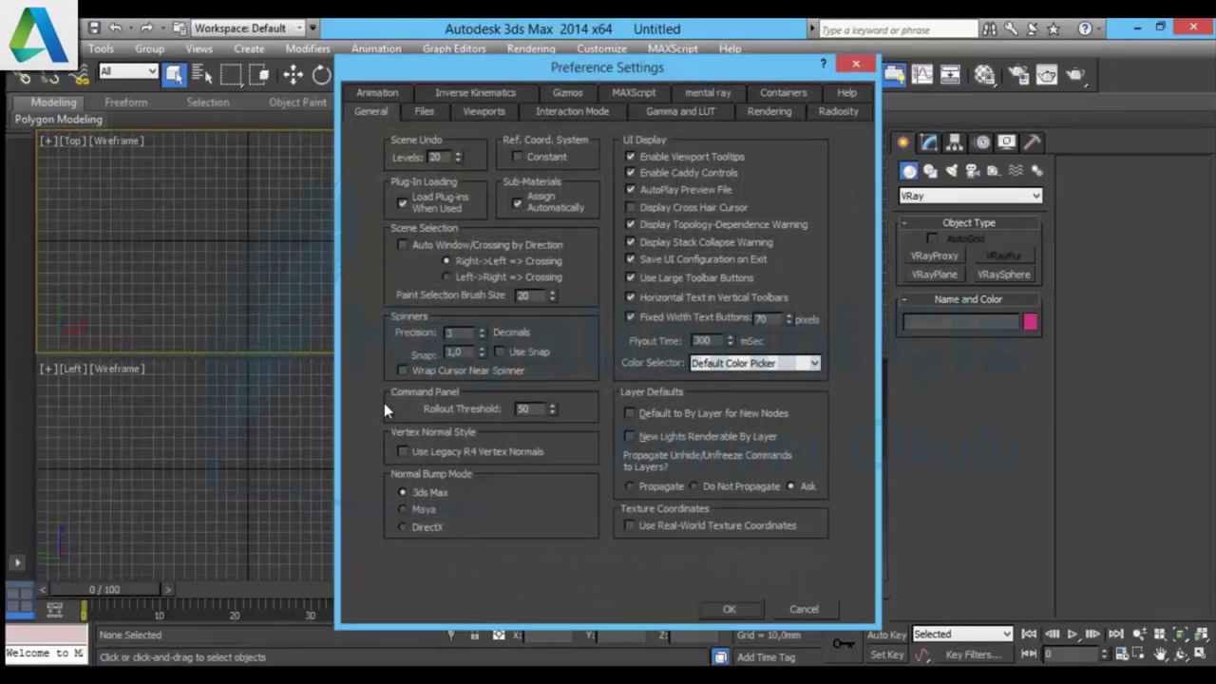
{"action": "mouse_move", "coordinate": [590, 53]}
{"action": "left_mouse_down"}
{"action": "mouse_move", "coordinate": [576, 160]}
{"action": "mouse_move", "coordinate": [389, 130]}
{"action": "left_mouse_up"}
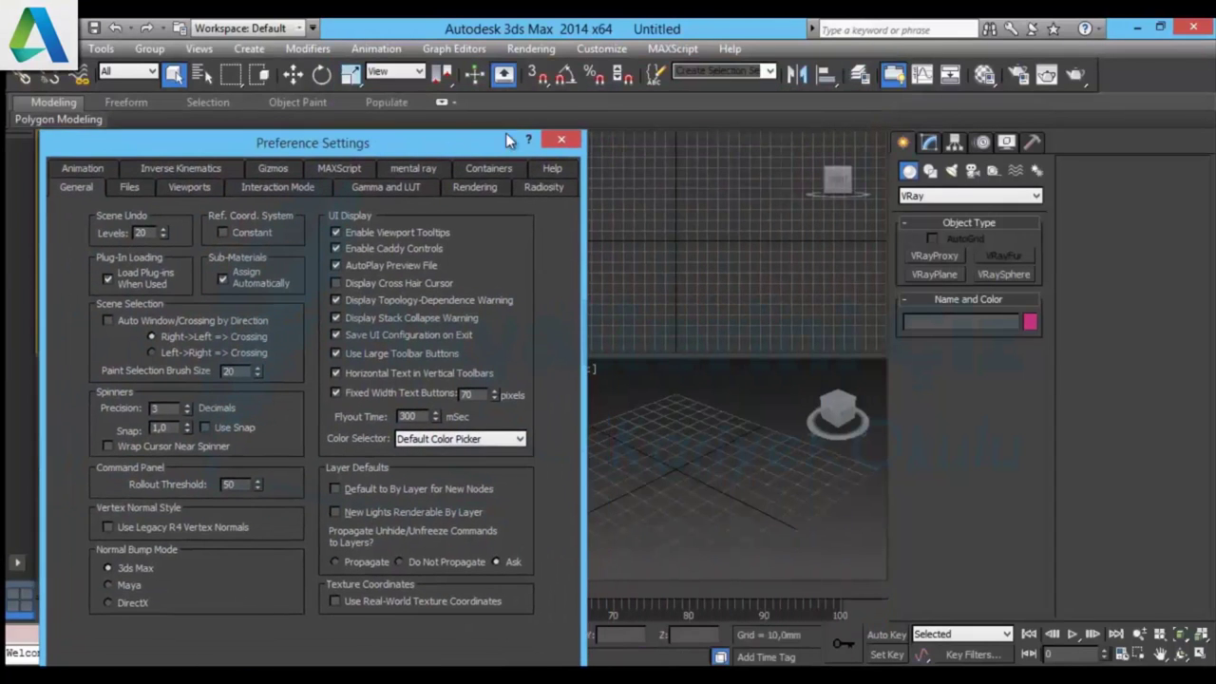
{"action": "left_click", "coordinate": [562, 140]}
{"action": "left_click", "coordinate": [530, 49]}
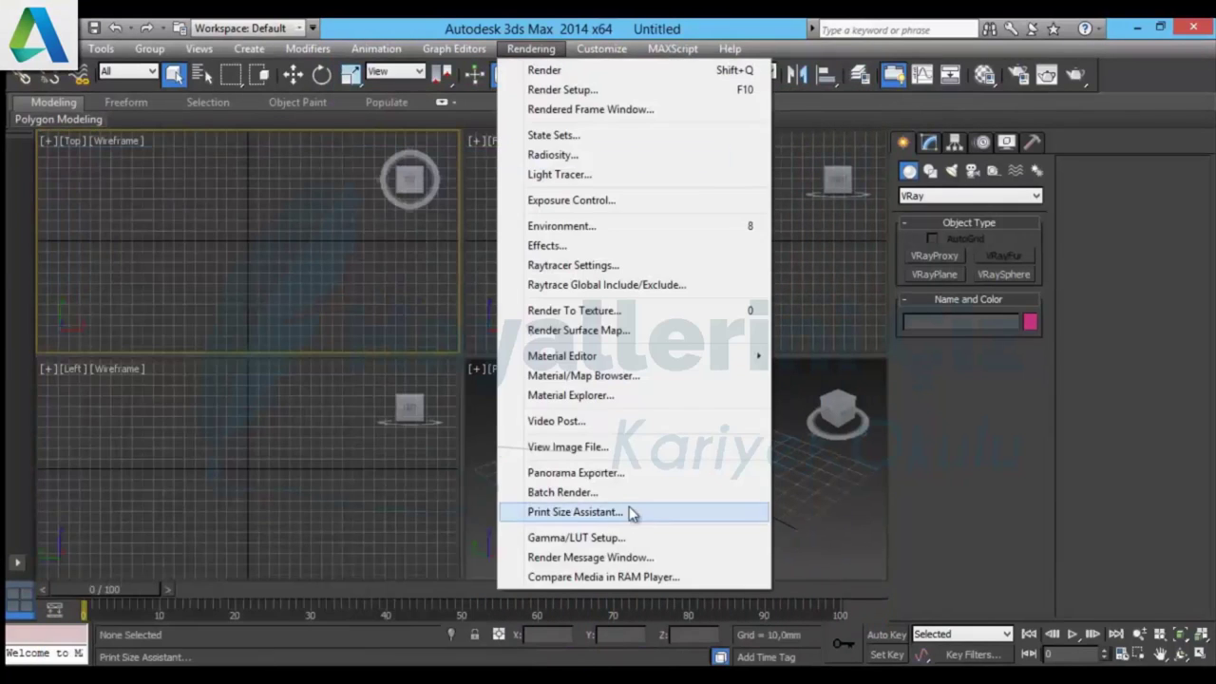
{"action": "mouse_move", "coordinate": [602, 48]}
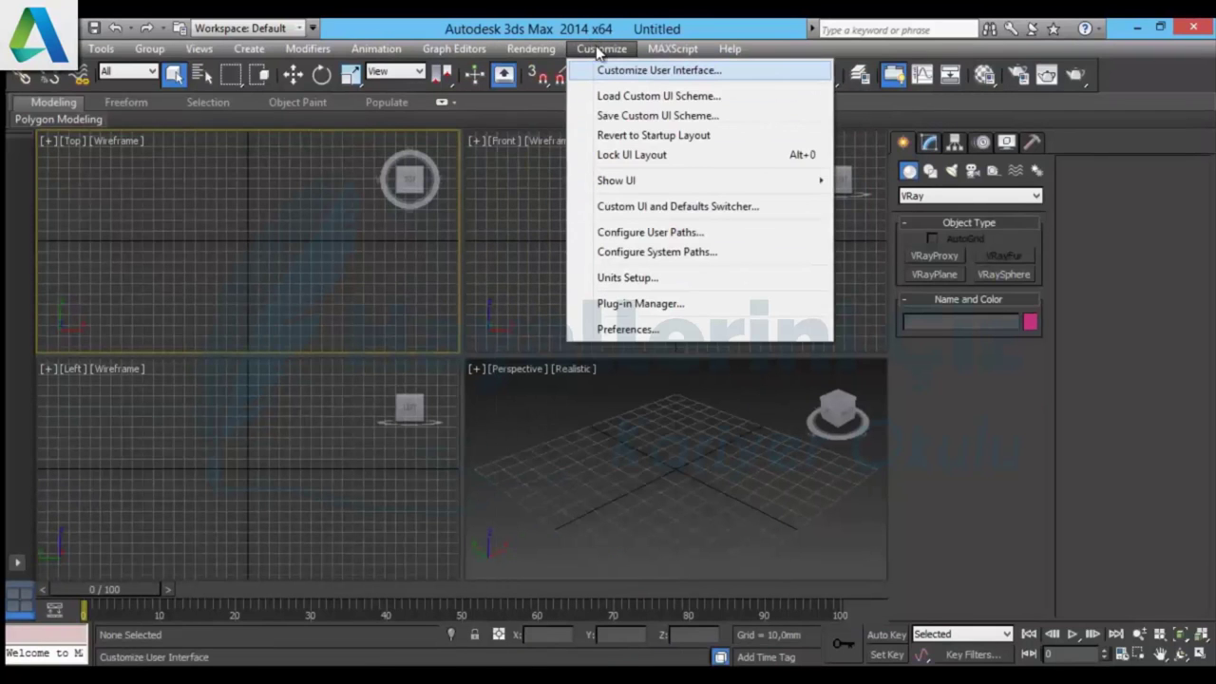
{"action": "left_click", "coordinate": [677, 330]}
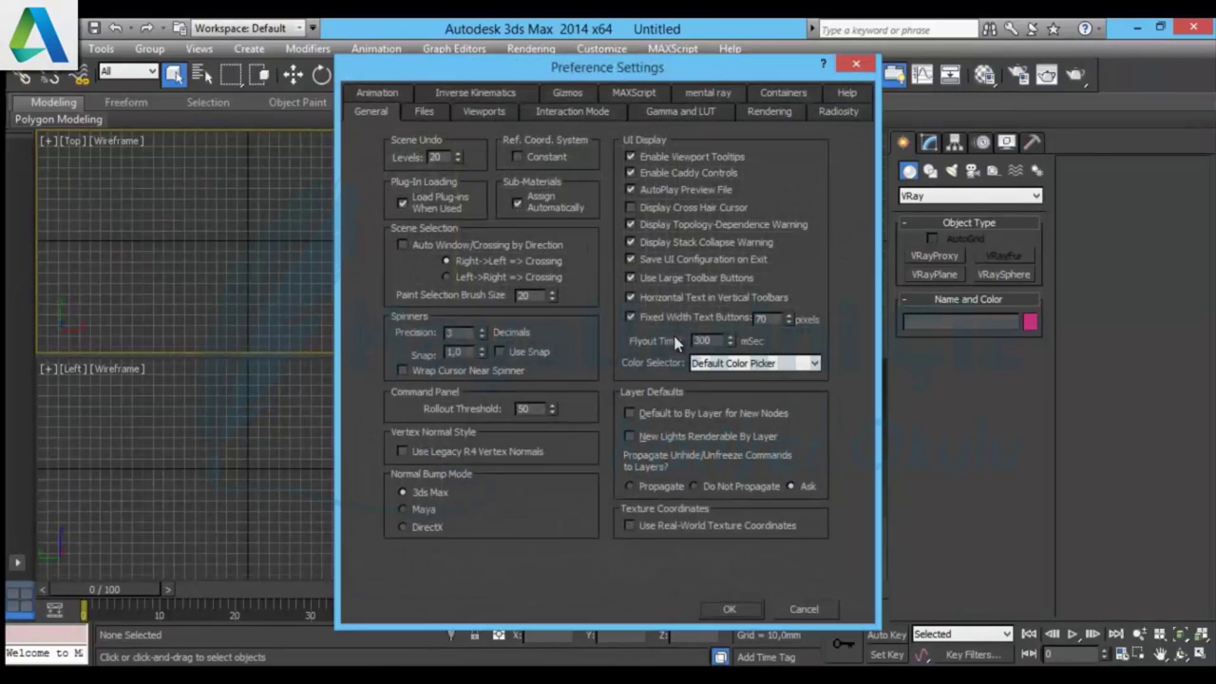
{"action": "left_click_drag", "start_coordinate": [581, 74], "coordinate": [504, 88]}
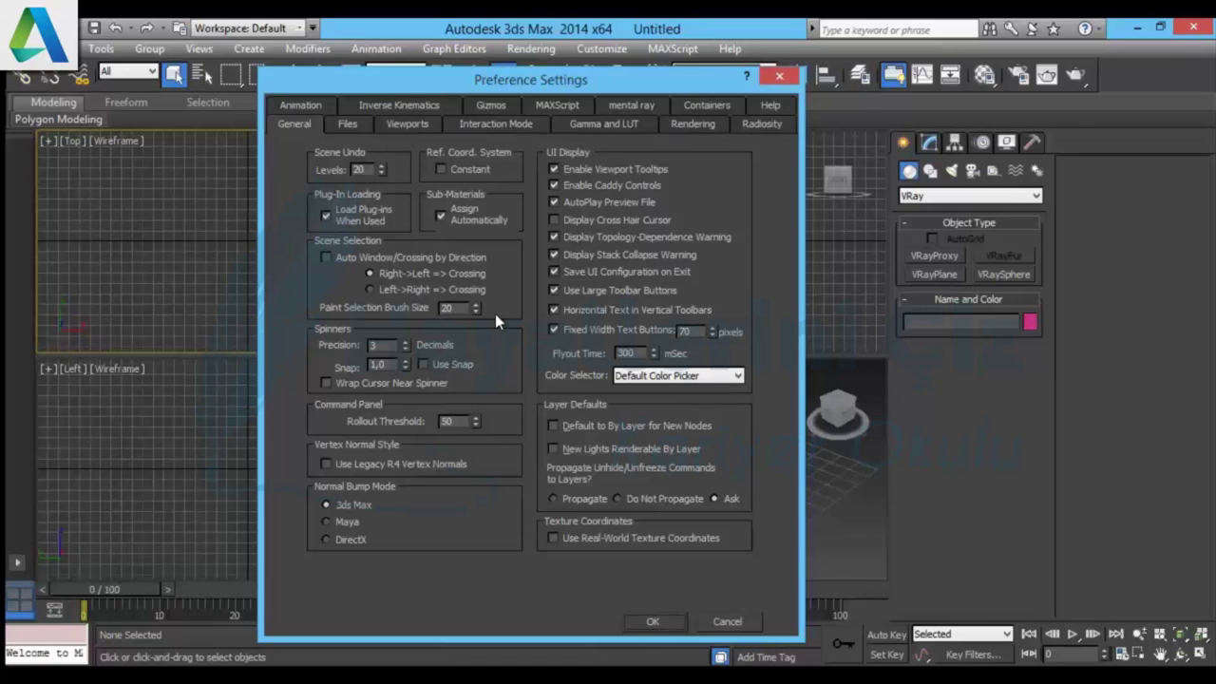
{"action": "left_click", "coordinate": [348, 125]}
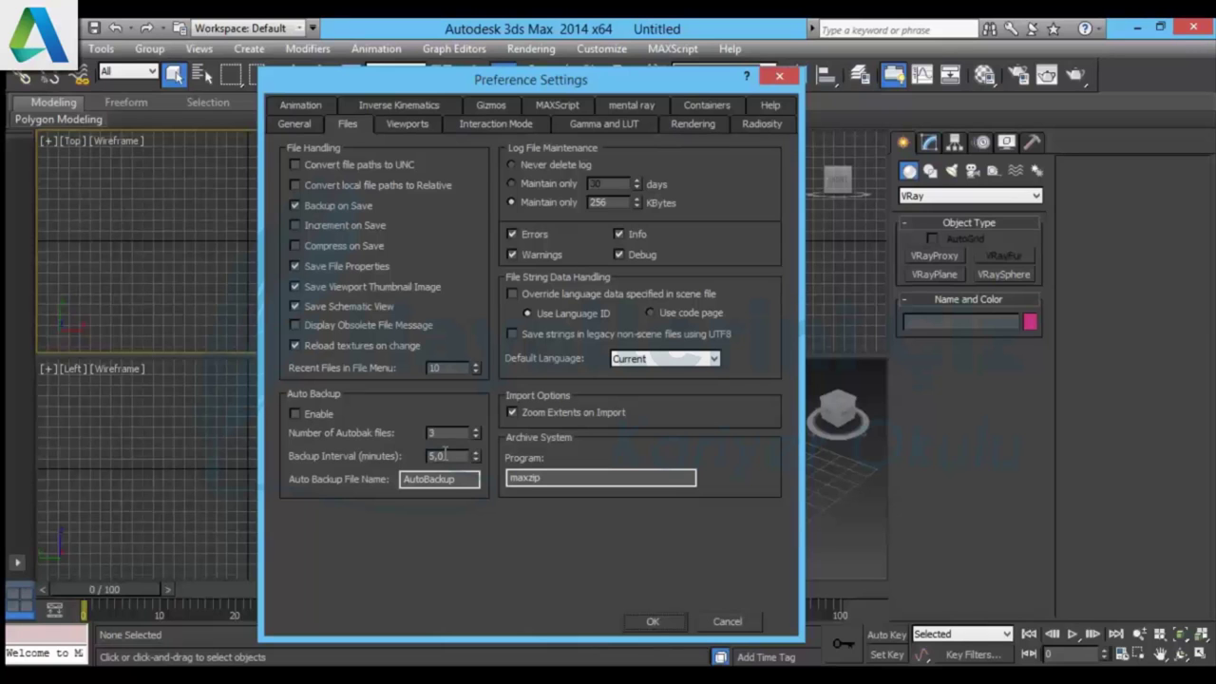
- Enable Auto Backup, then on Gamma and LUT toggle View LUT and restore gamma 2.2
{"action": "left_click", "coordinate": [310, 415]}
{"action": "left_click", "coordinate": [605, 126]}
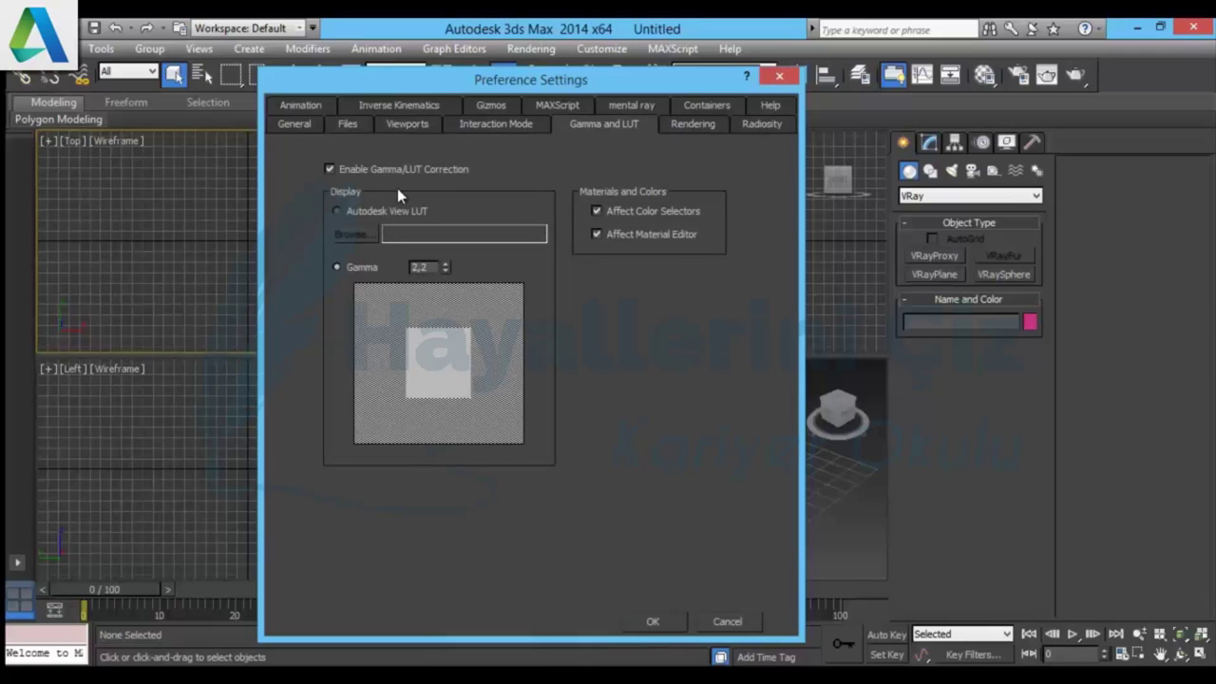
{"action": "left_click", "coordinate": [377, 215]}
{"action": "left_click", "coordinate": [349, 269]}
- Cancel Preference Settings, then view Recent Documents in the application menu and close it
{"action": "left_click", "coordinate": [728, 623]}
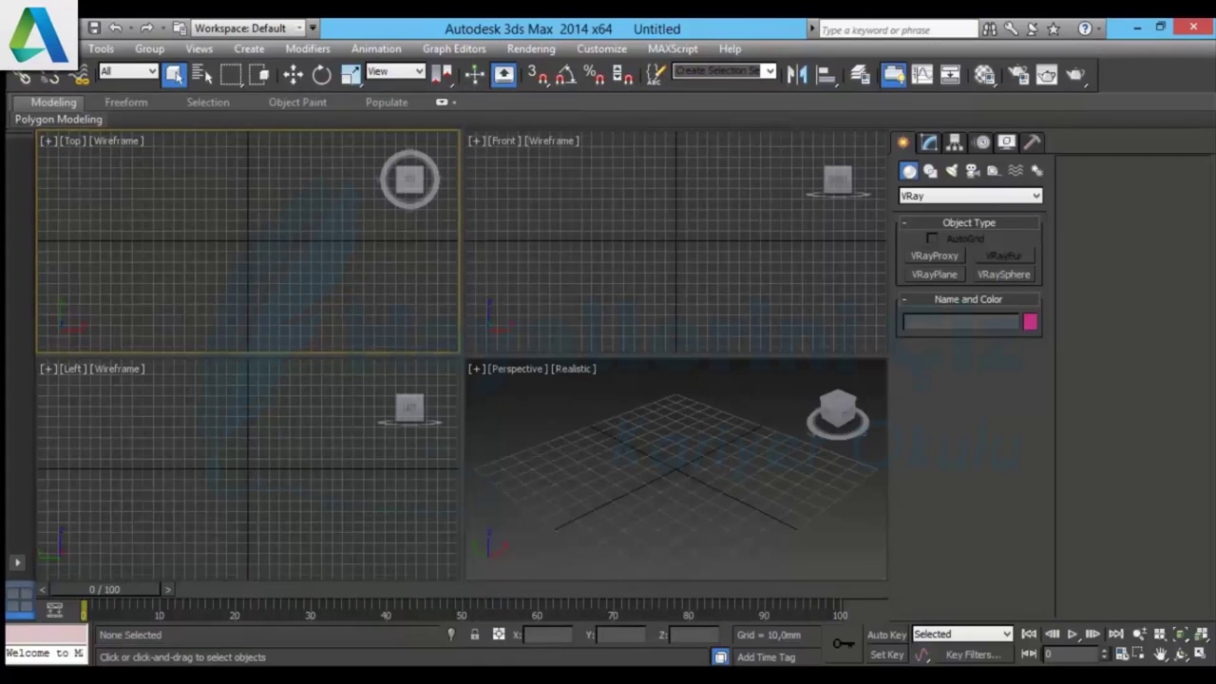
{"action": "left_click", "coordinate": [38, 29]}
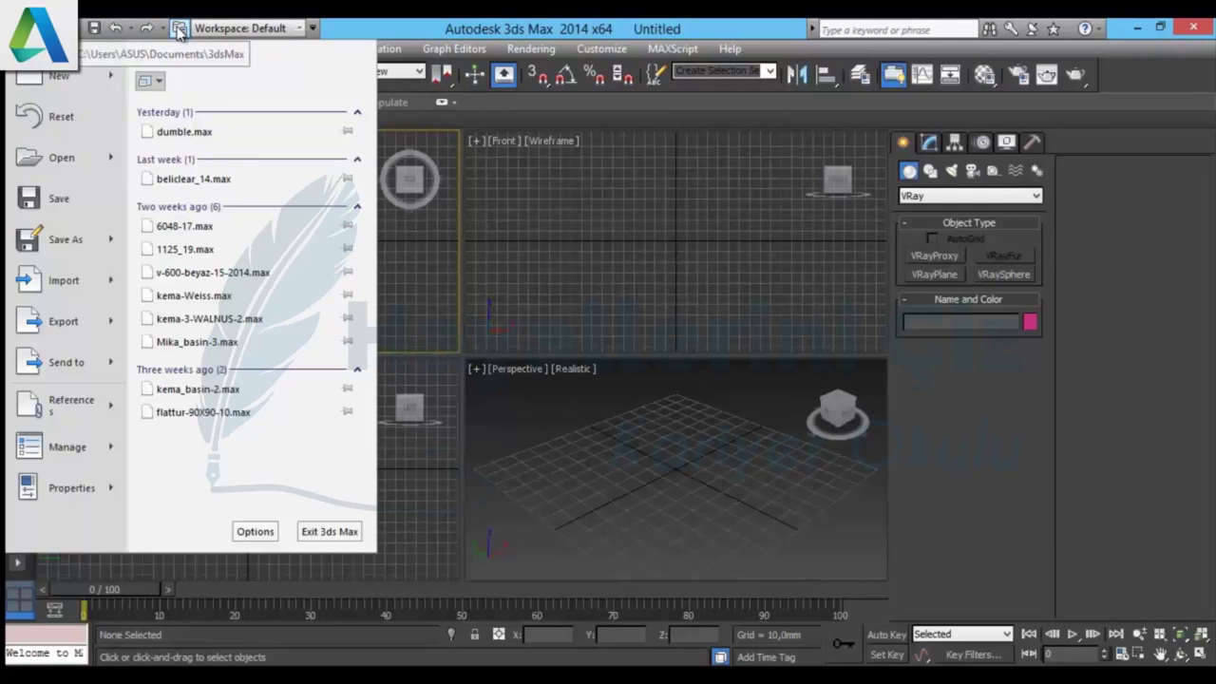
{"action": "left_click", "coordinate": [445, 31]}
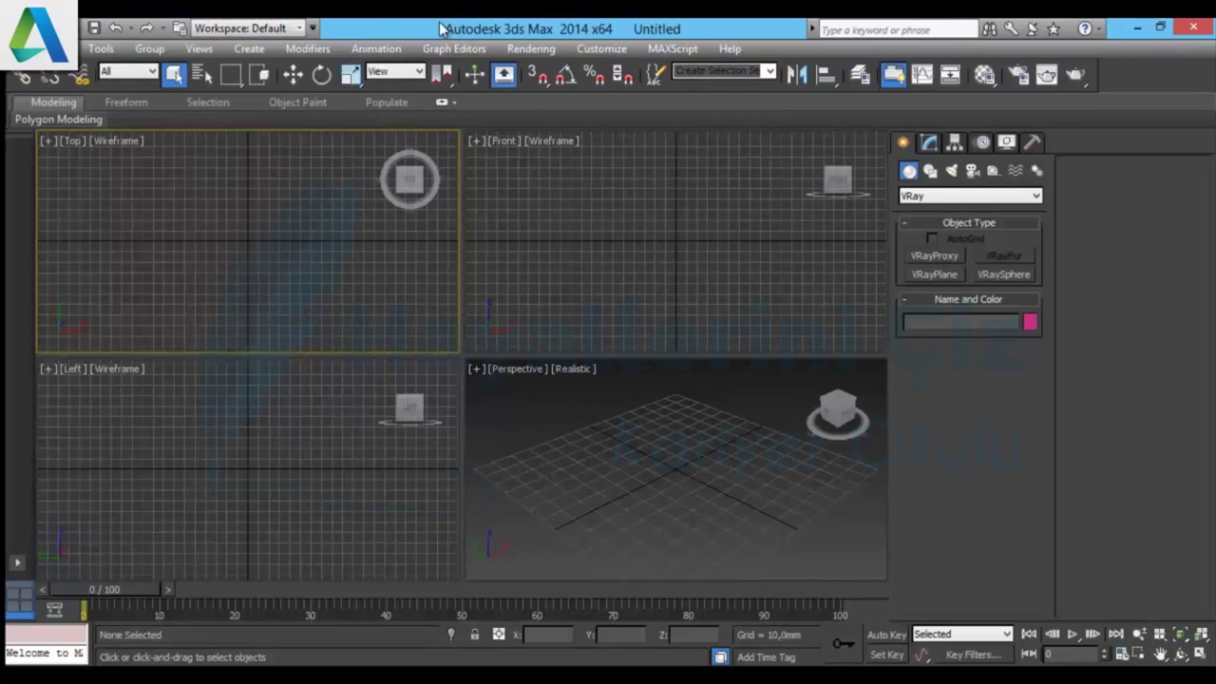
{"action": "left_click", "coordinate": [296, 31]}
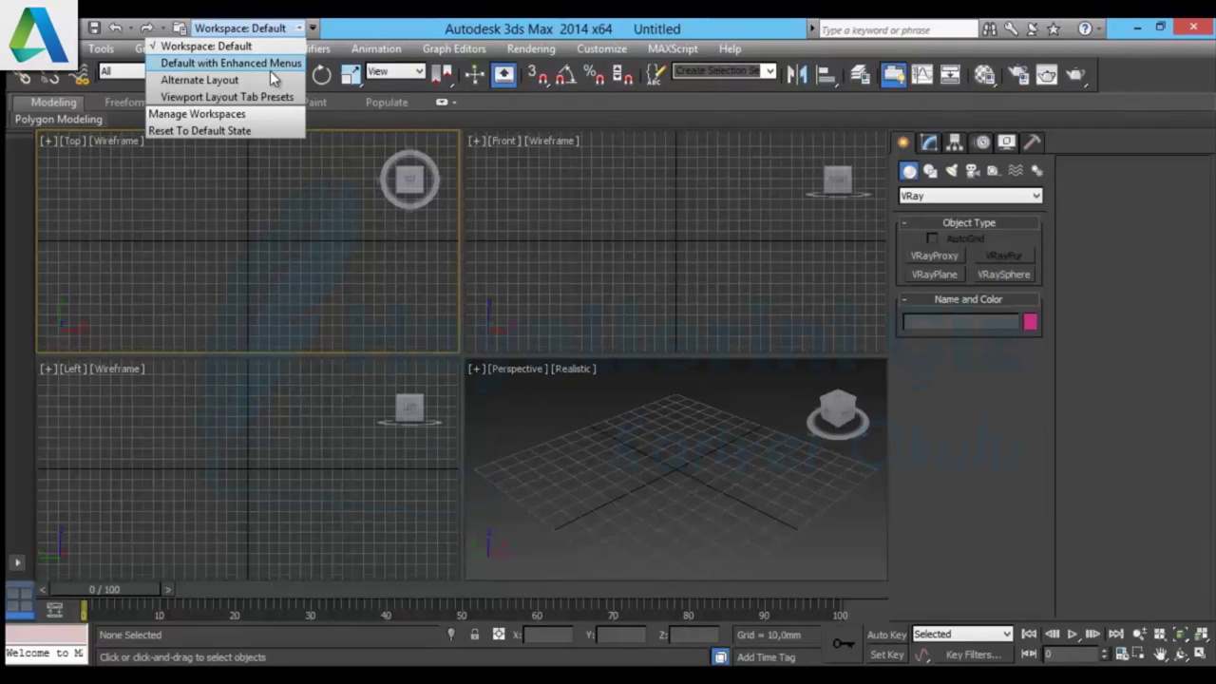
{"action": "key", "text": "Escape"}
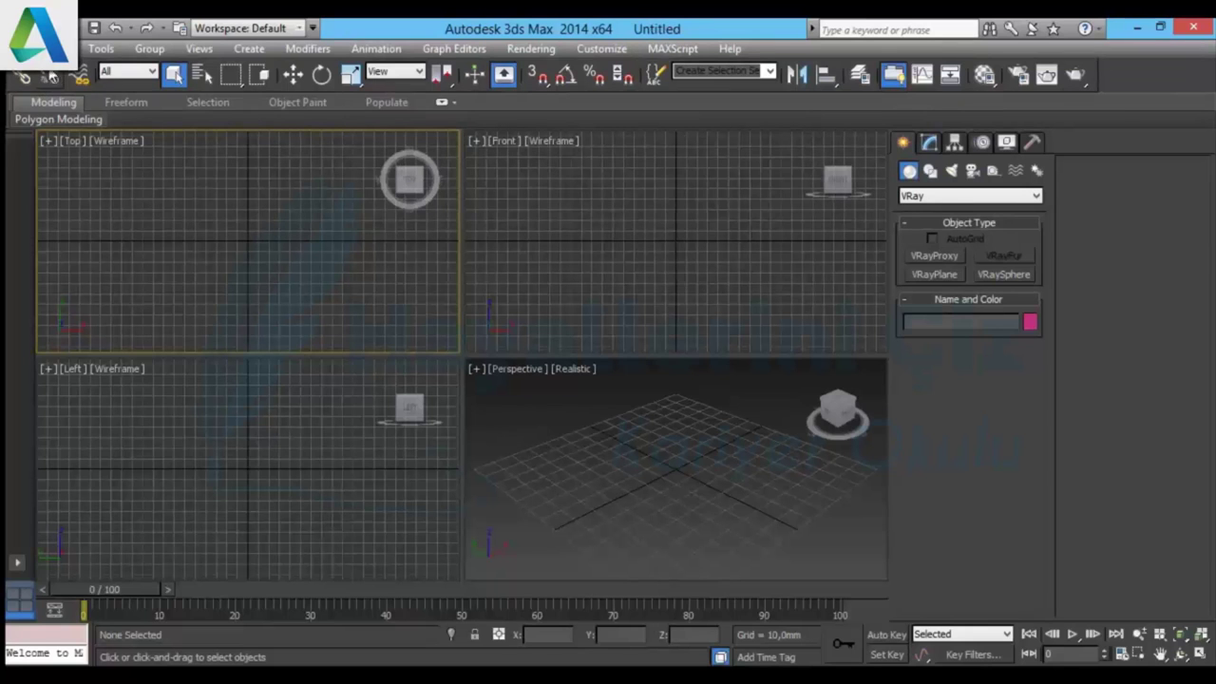
{"action": "left_click", "coordinate": [59, 48]}
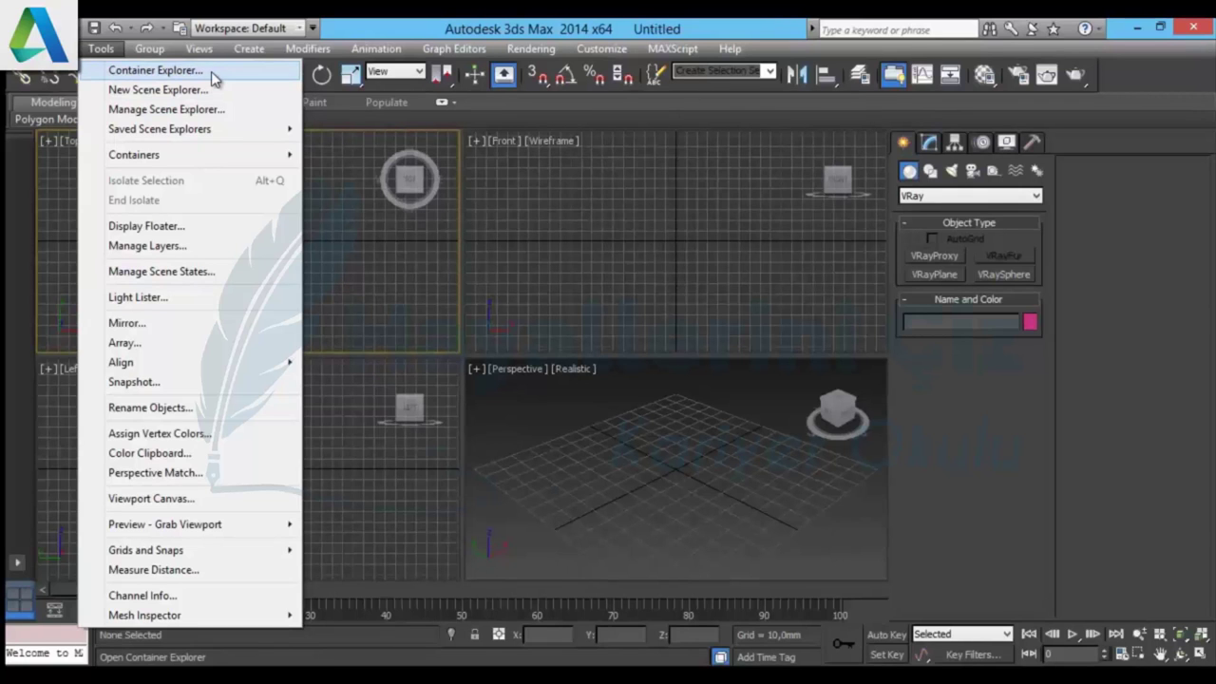
{"action": "mouse_move", "coordinate": [133, 153]}
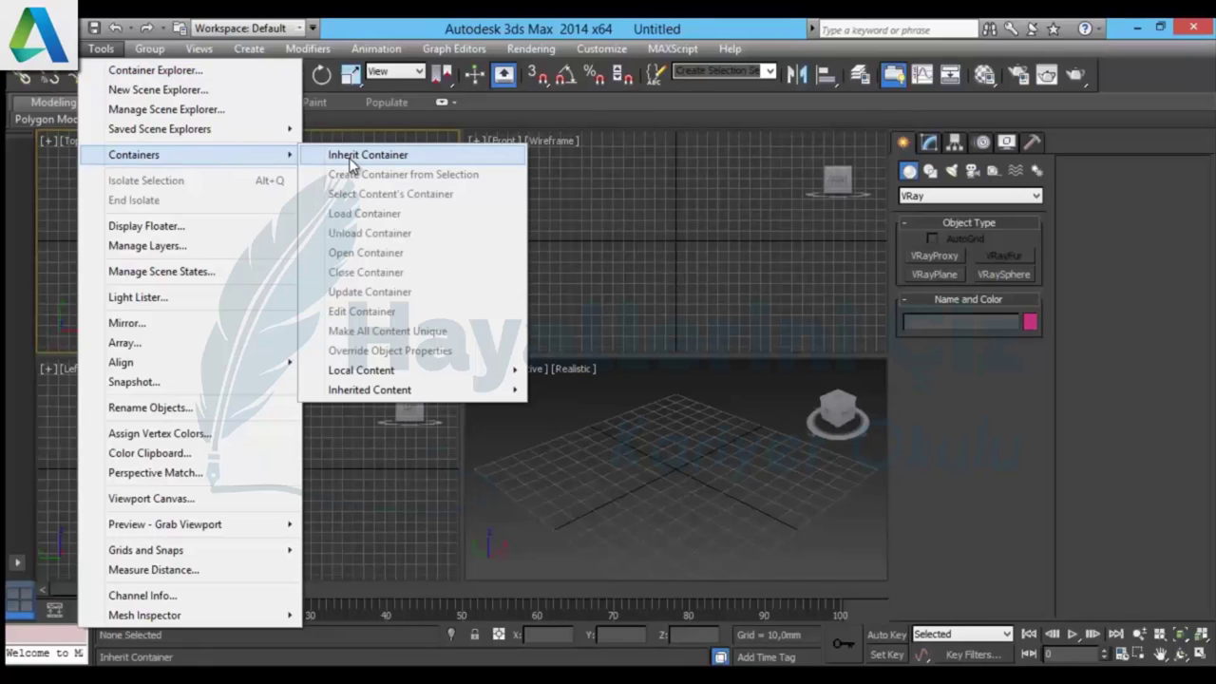
{"action": "mouse_move", "coordinate": [361, 370]}
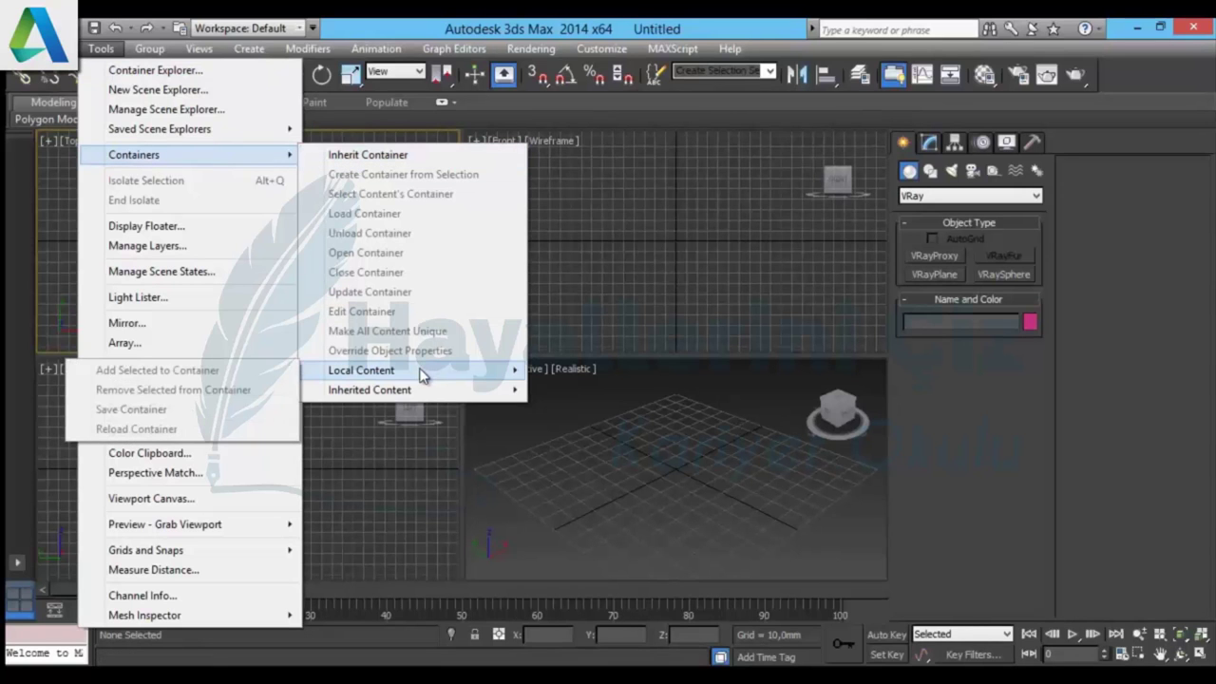
- Open Manage Scene States, drag it over the Top viewport, then close it
{"action": "left_click", "coordinate": [204, 272]}
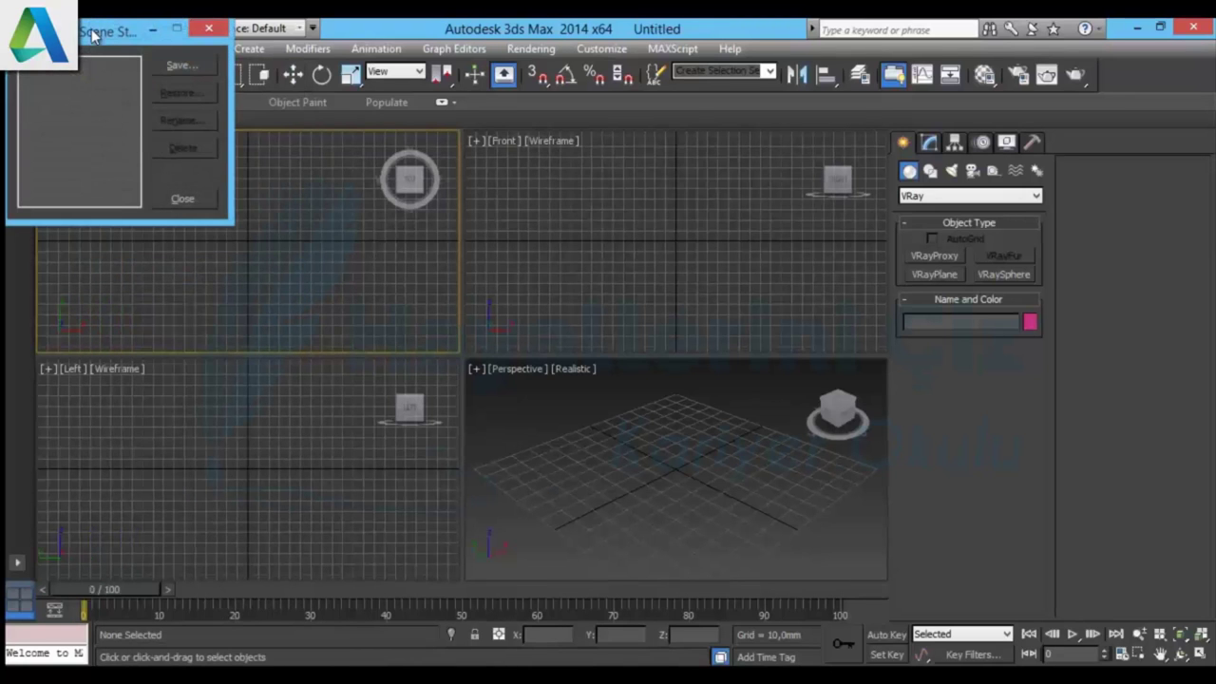
{"action": "left_click_drag", "start_coordinate": [103, 34], "coordinate": [390, 183]}
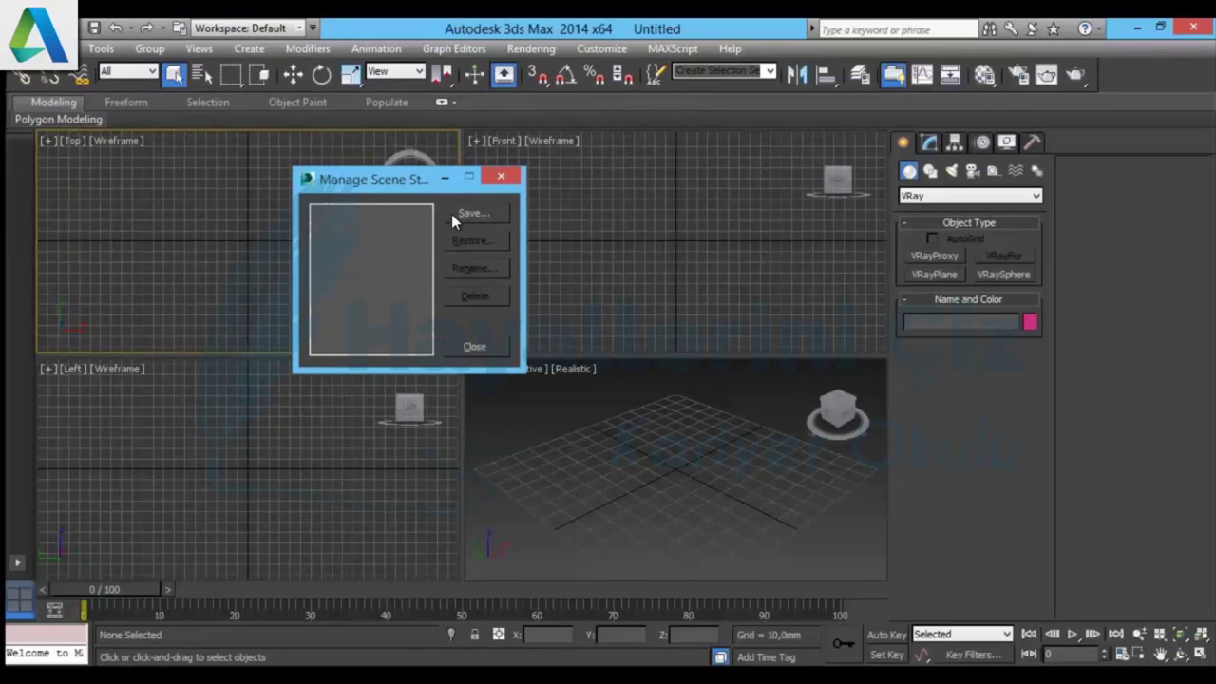
{"action": "left_click", "coordinate": [500, 177]}
{"action": "left_click", "coordinate": [68, 49]}
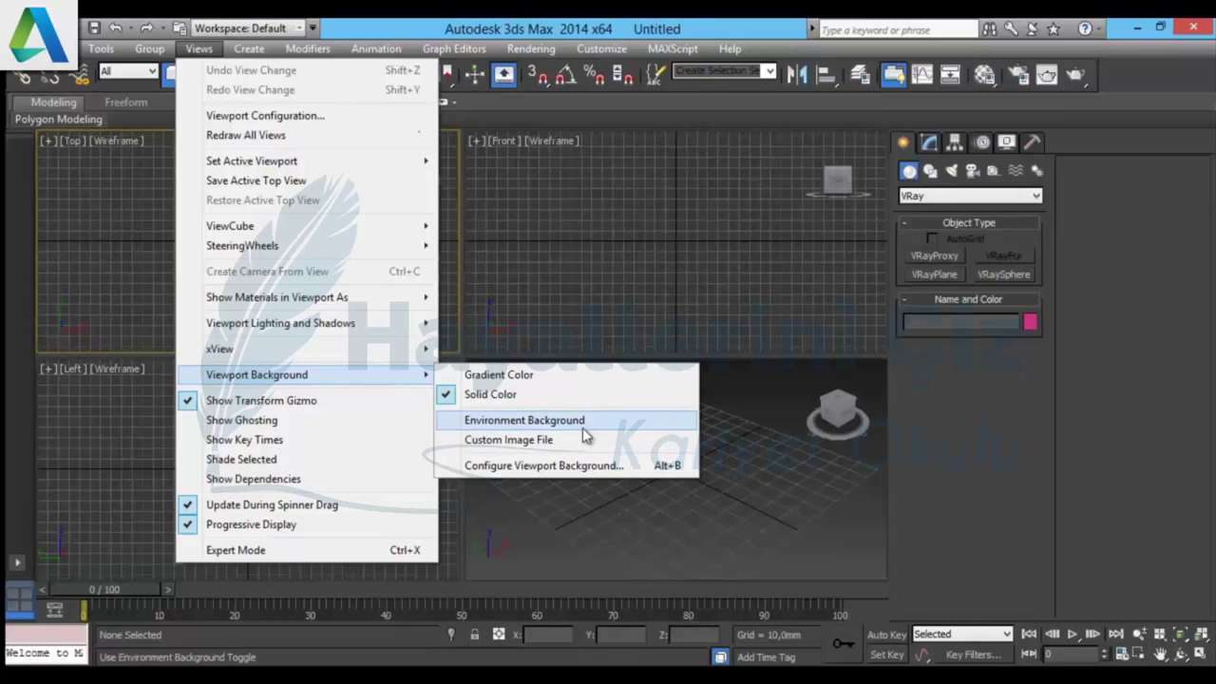
{"action": "mouse_move", "coordinate": [198, 49]}
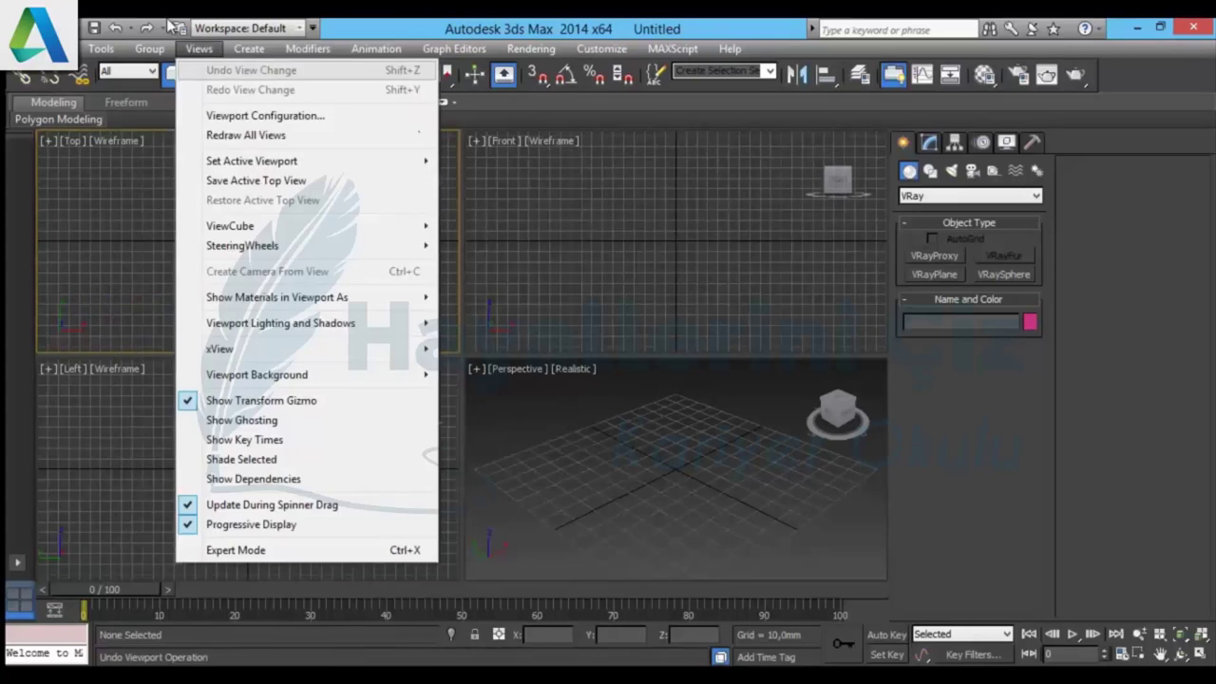
- View the Create > Standard Primitives submenu (Box, Sphere, Teapot), then dismiss the menus
{"action": "left_click", "coordinate": [184, 57]}
{"action": "left_click", "coordinate": [189, 55]}
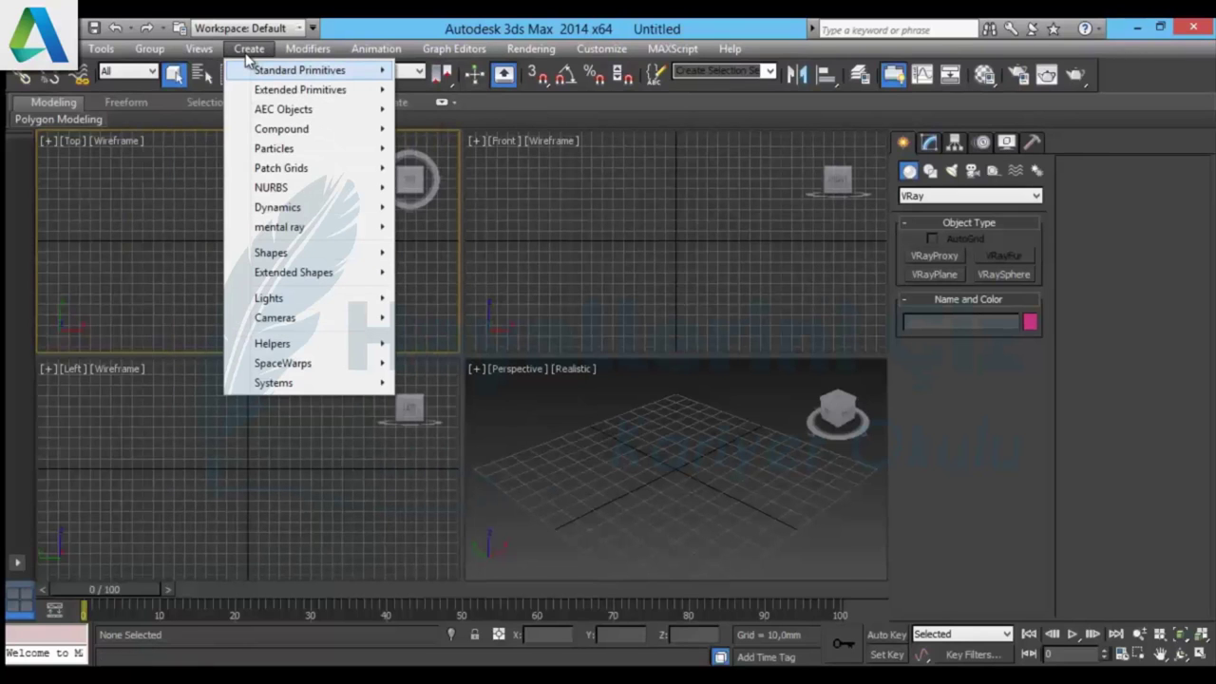
{"action": "mouse_move", "coordinate": [299, 70]}
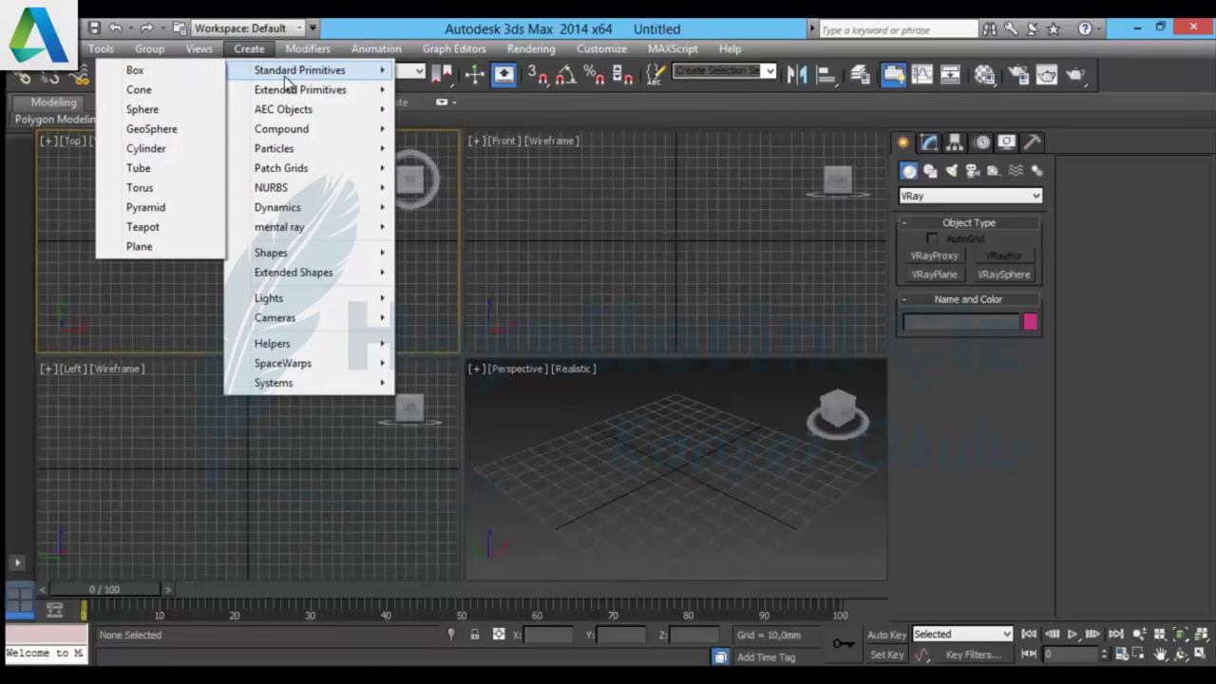
{"action": "left_click", "coordinate": [1038, 320]}
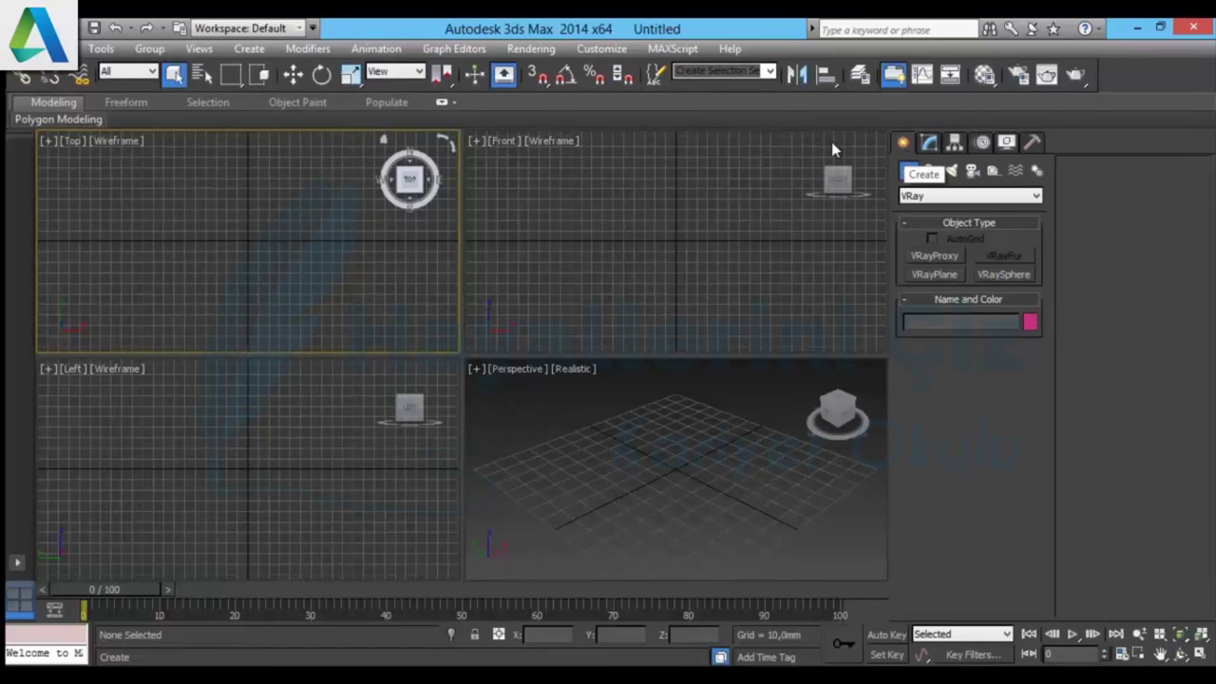
{"action": "left_click", "coordinate": [249, 48]}
{"action": "mouse_move", "coordinate": [300, 70]}
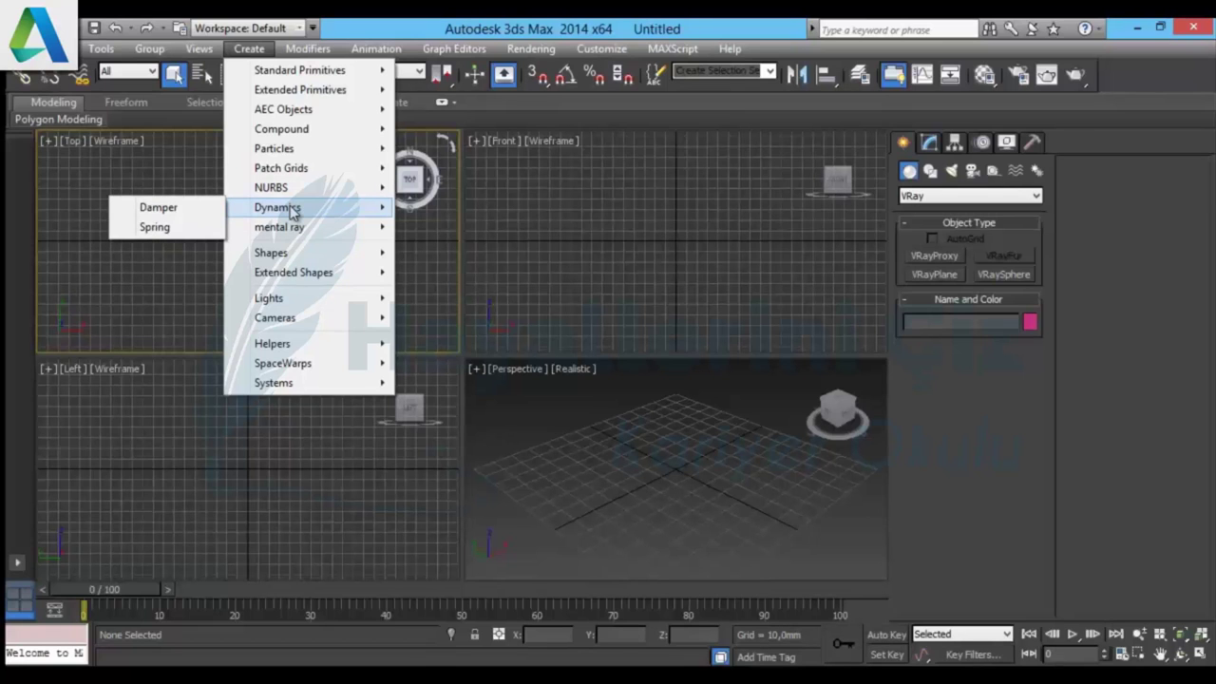
{"action": "mouse_move", "coordinate": [279, 227]}
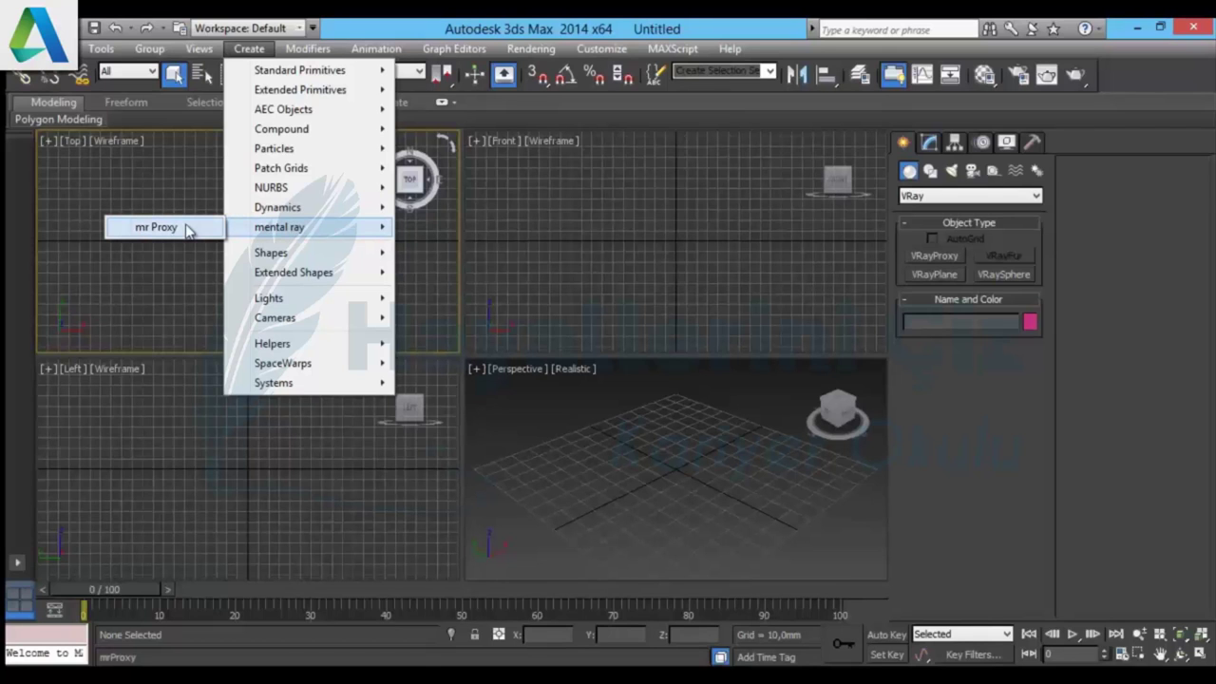
{"action": "left_click", "coordinate": [156, 227]}
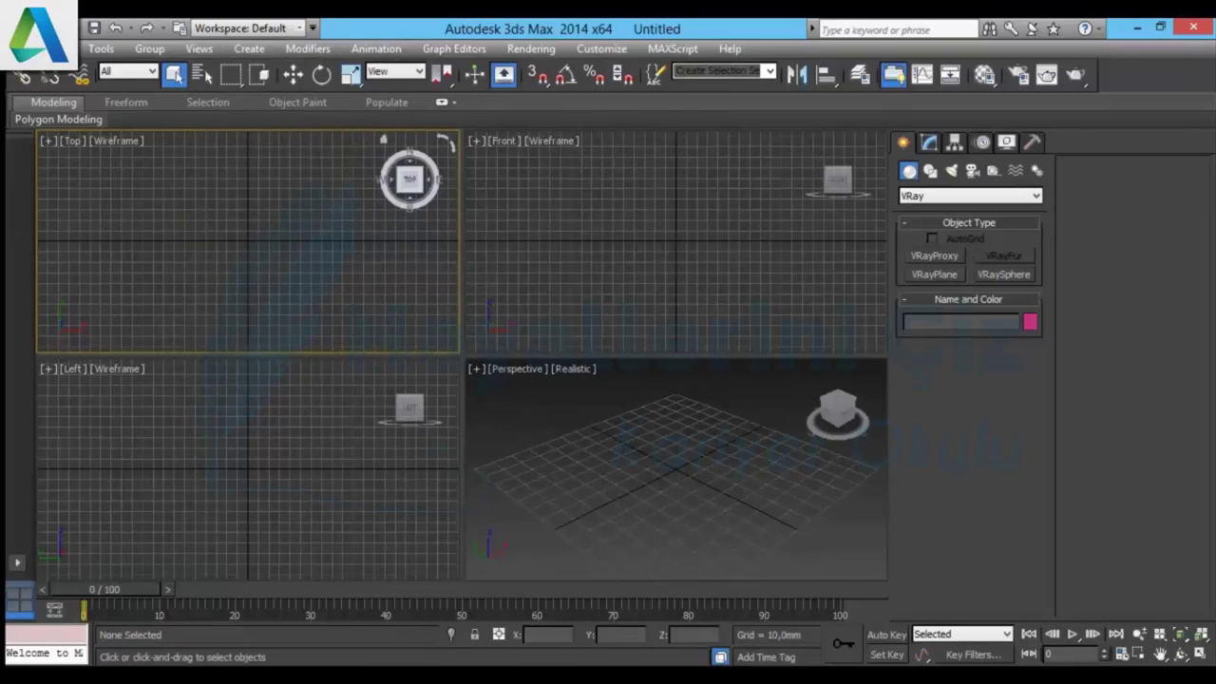
- Check References in the application menu, then open Create to show Dynamics (Damper, Spring)
{"action": "left_click", "coordinate": [38, 34]}
{"action": "mouse_move", "coordinate": [68, 406]}
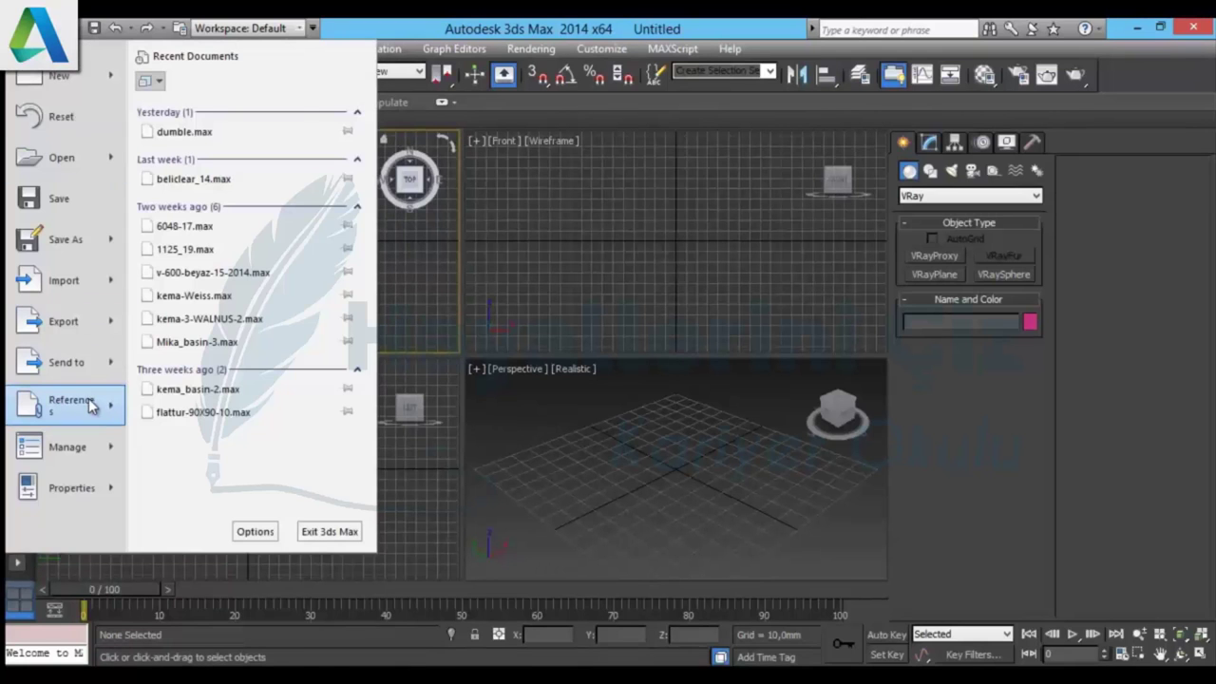
{"action": "left_click", "coordinate": [562, 27]}
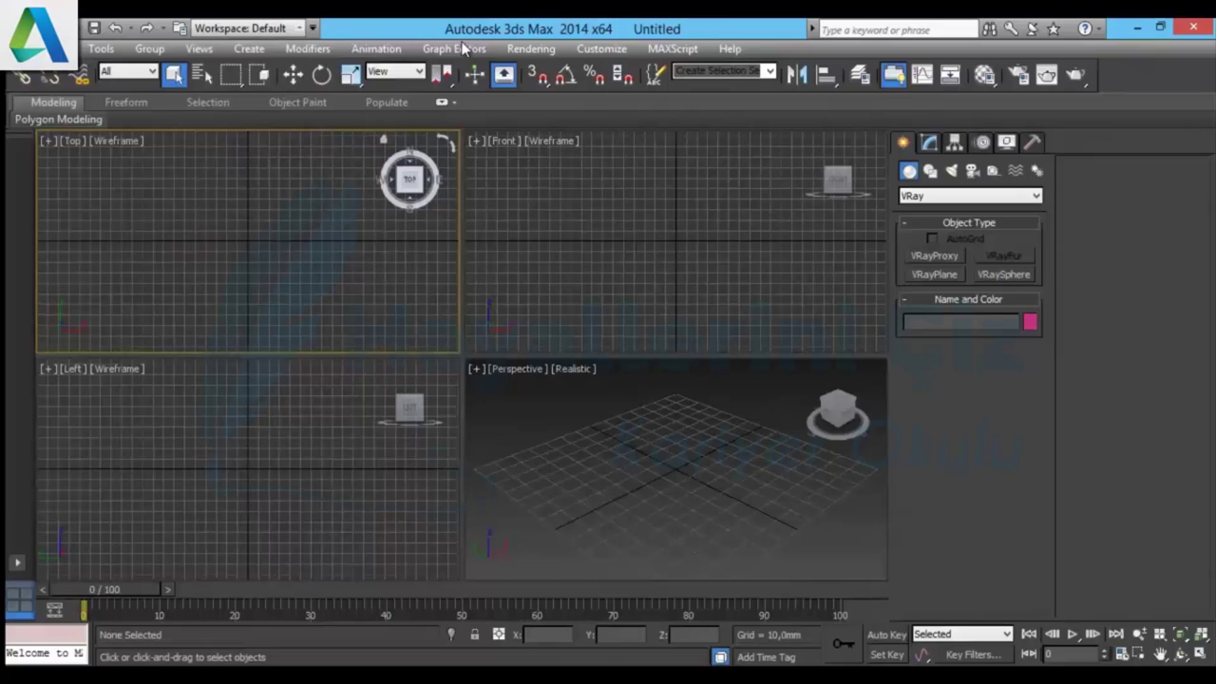
{"action": "left_click", "coordinate": [249, 49]}
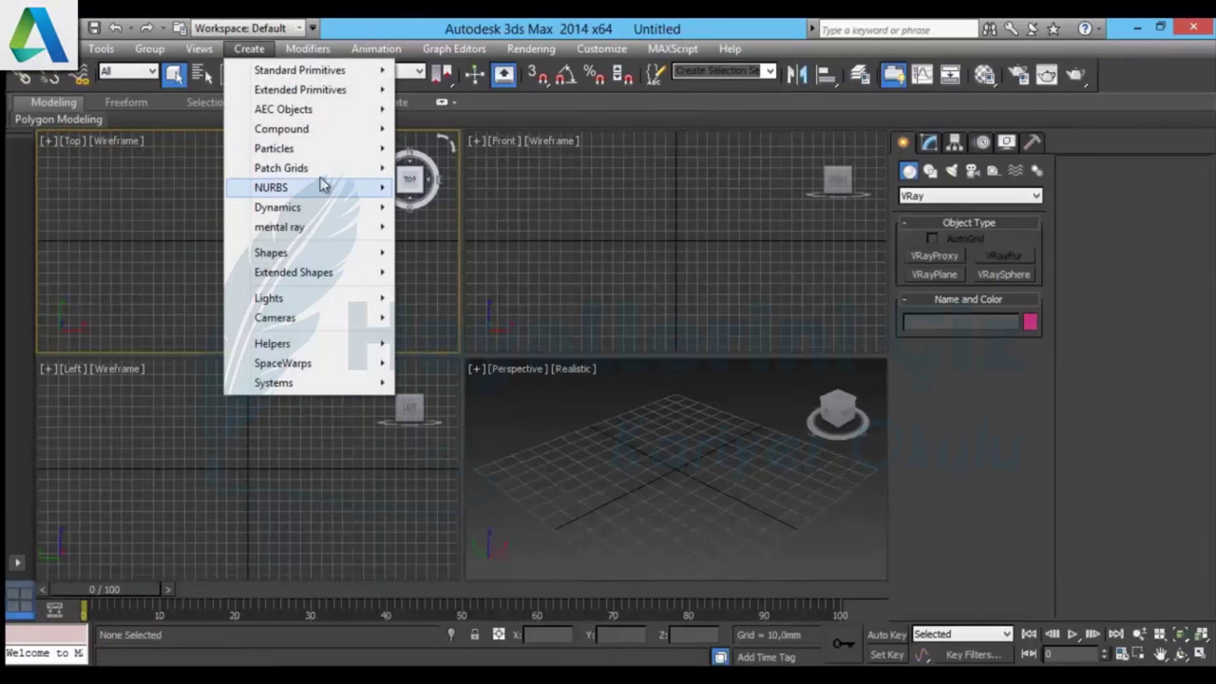
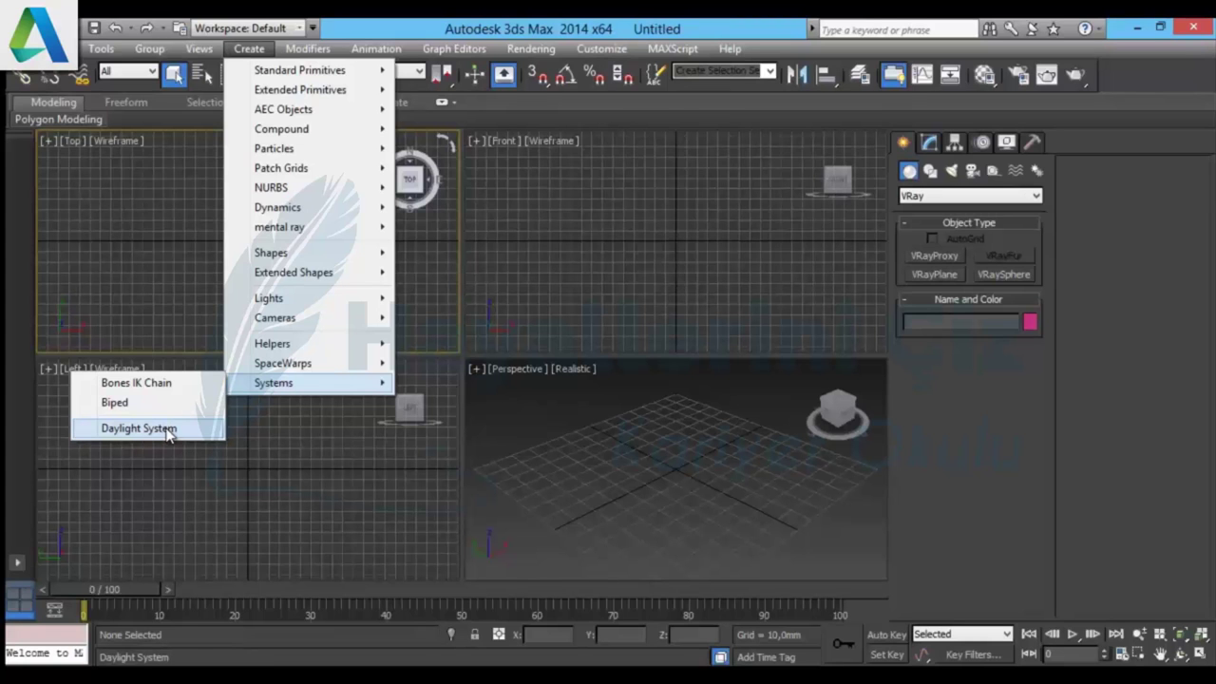
- Start a Daylight System from the Create > Systems menu
{"action": "left_click", "coordinate": [165, 428]}
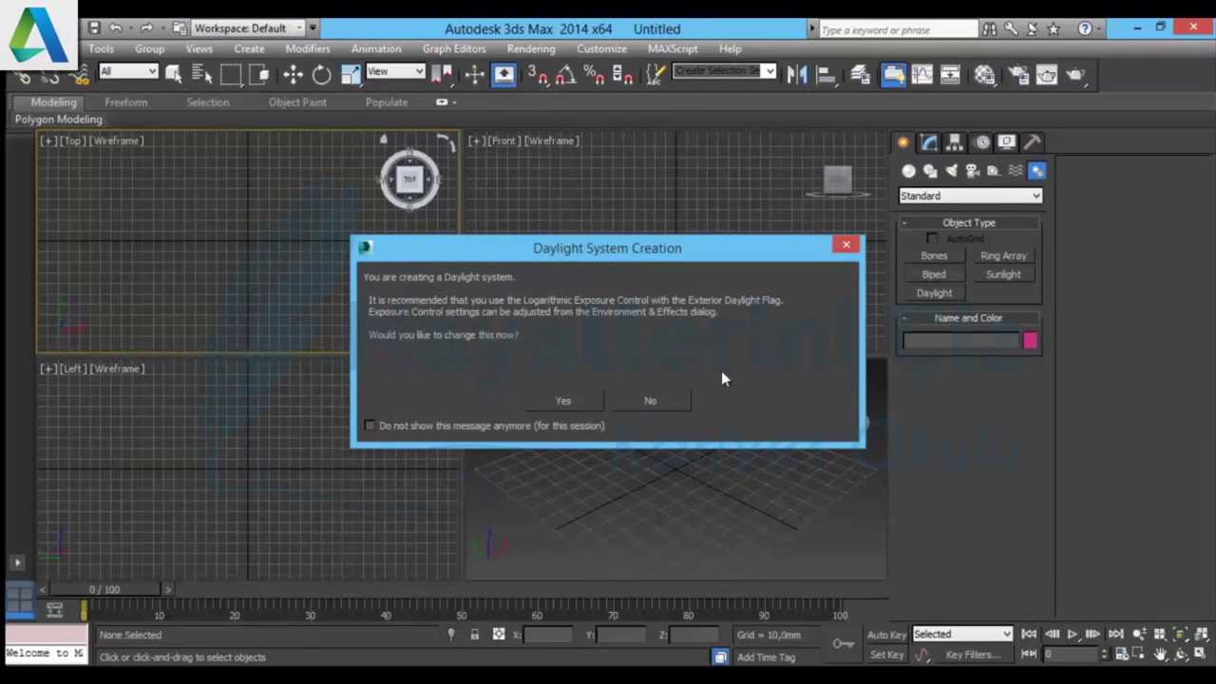
- Accept Logarithmic Exposure Control in the Daylight System Creation prompt
{"action": "left_click", "coordinate": [579, 400]}
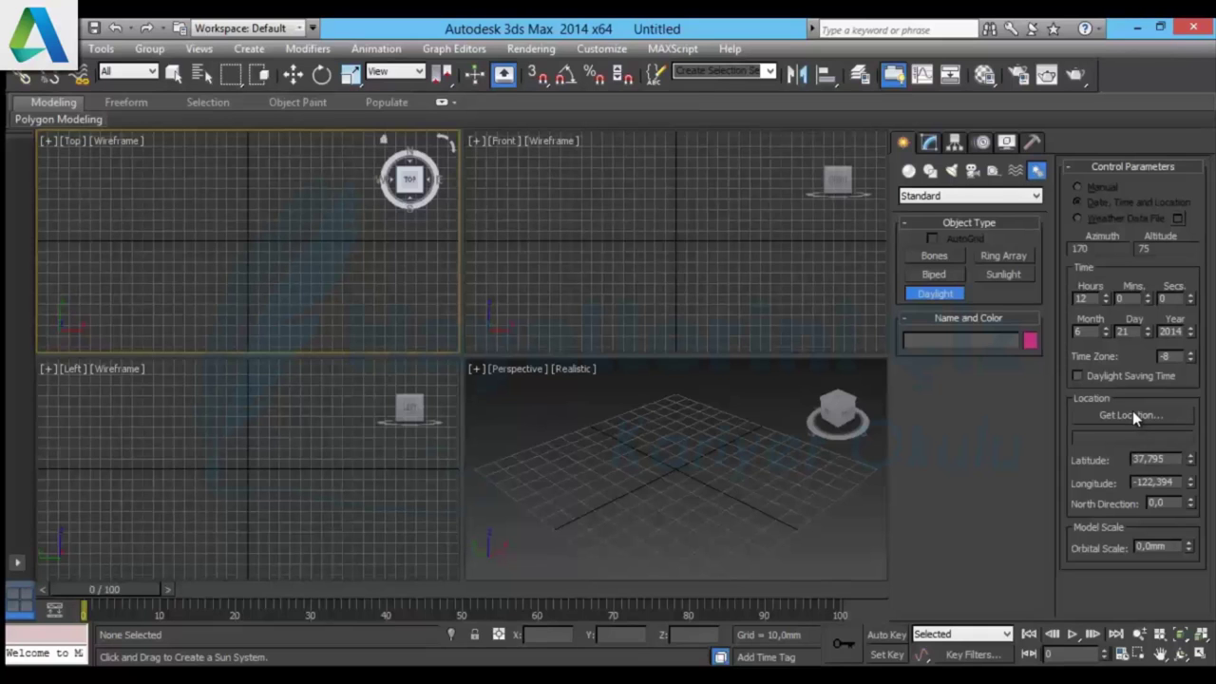
- Open the Create menu to browse the object creation categories
{"action": "left_click", "coordinate": [258, 53]}
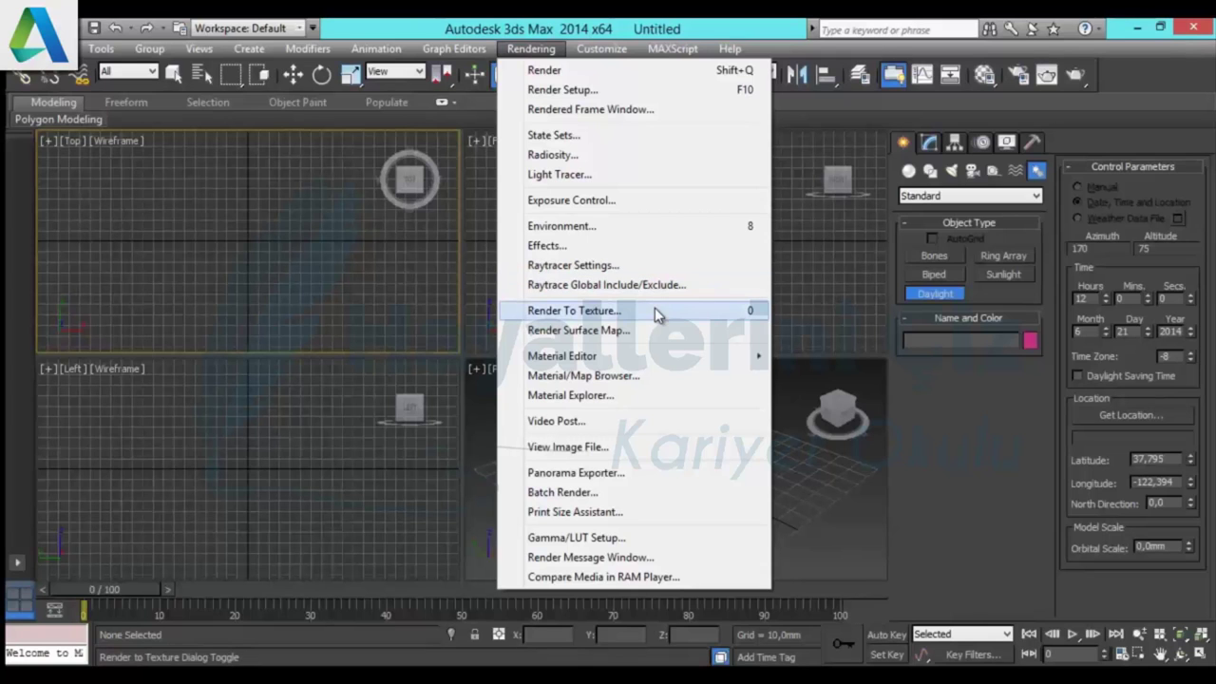
{"action": "mouse_move", "coordinate": [673, 48]}
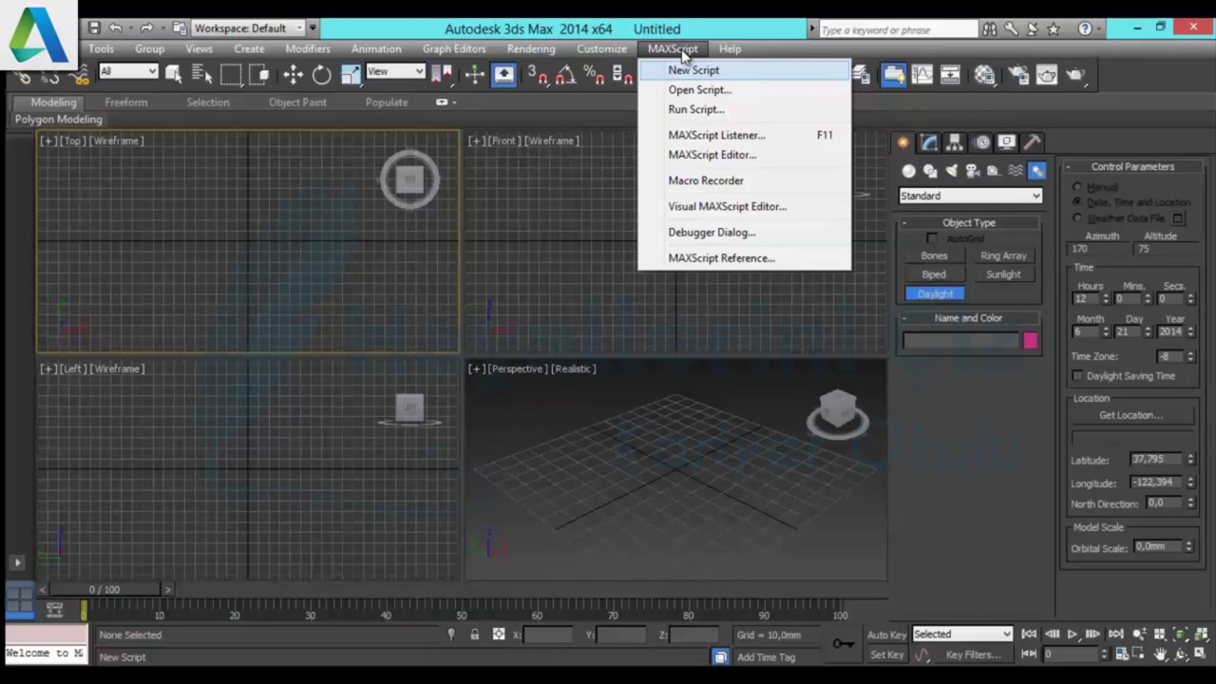
- Close the MAXScript menu and show the Help menu's learning resources
{"action": "left_click", "coordinate": [681, 50]}
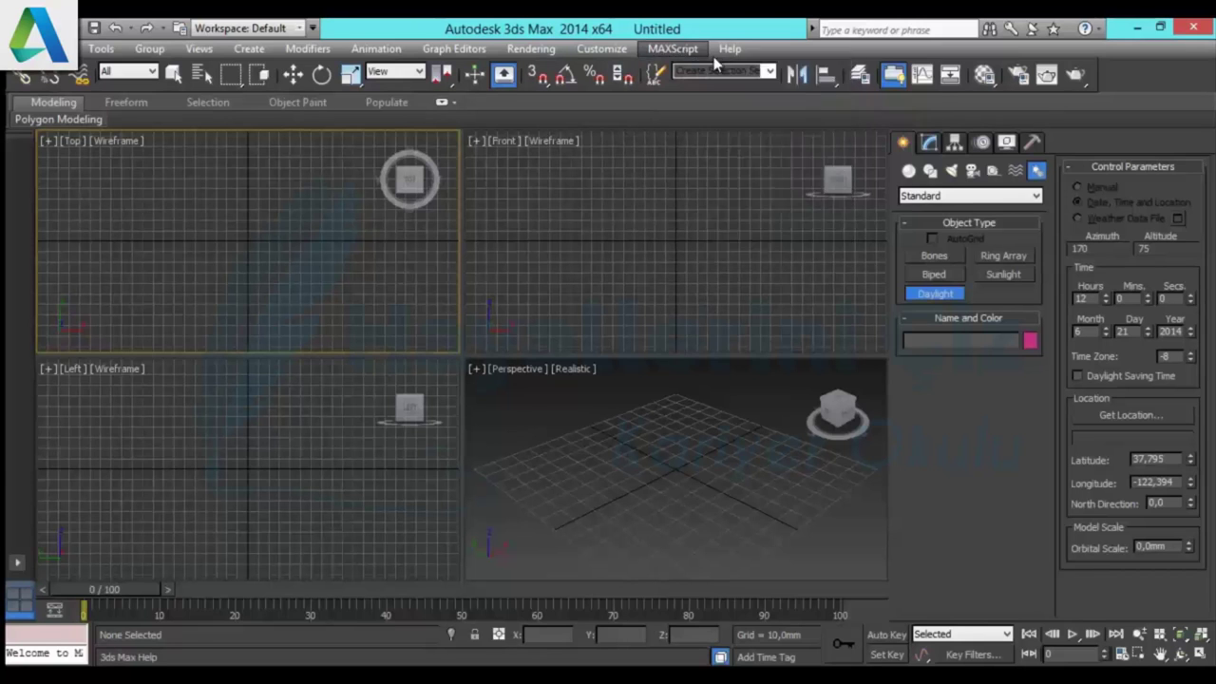
{"action": "left_click", "coordinate": [731, 49]}
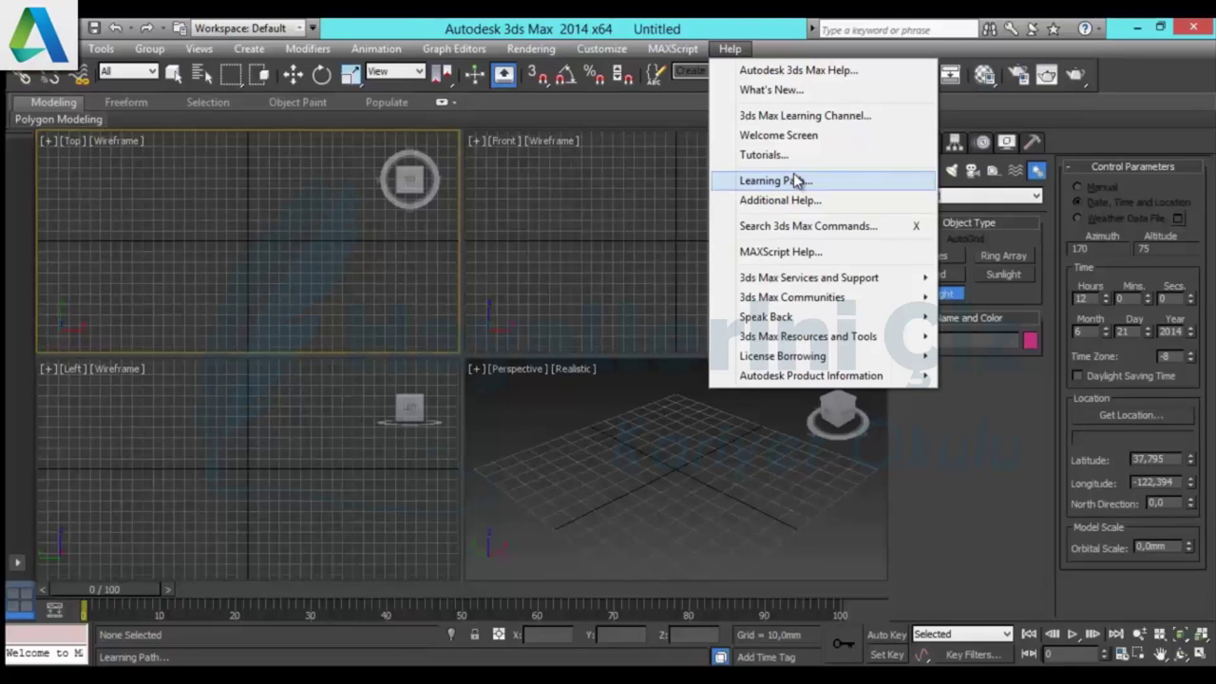
{"action": "left_click", "coordinate": [703, 27]}
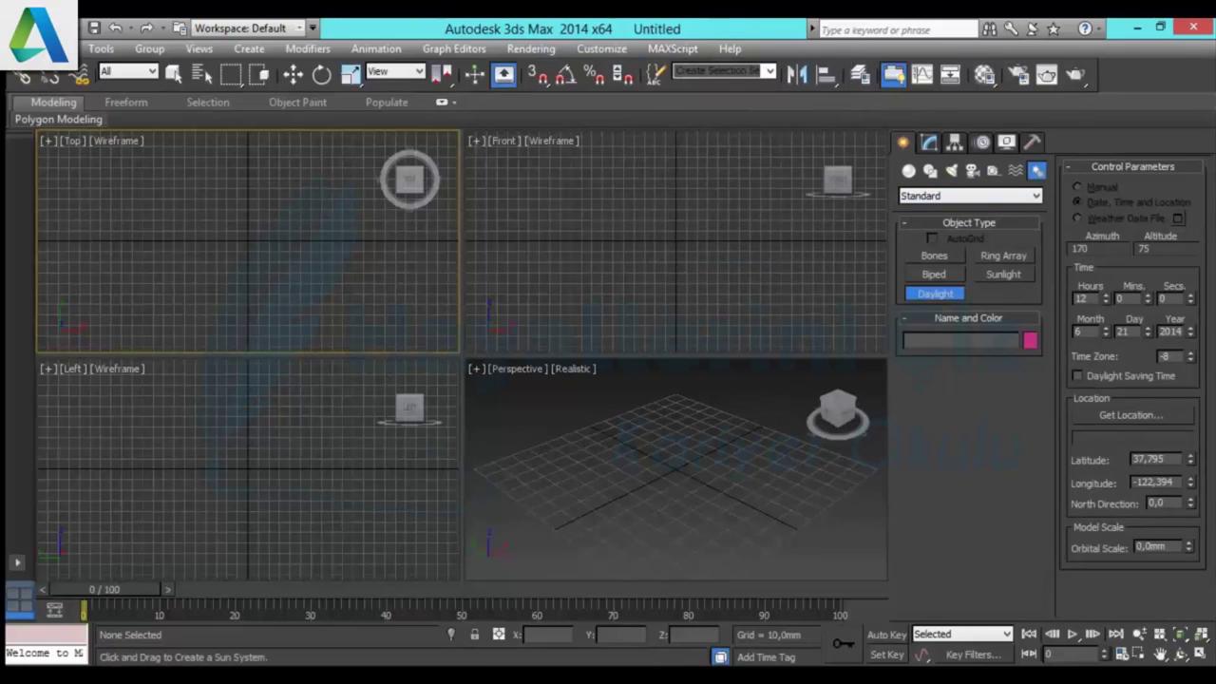
- Reset 3ds Max to a fresh default scene from the Application menu, confirming Yes
{"action": "left_click", "coordinate": [33, 29]}
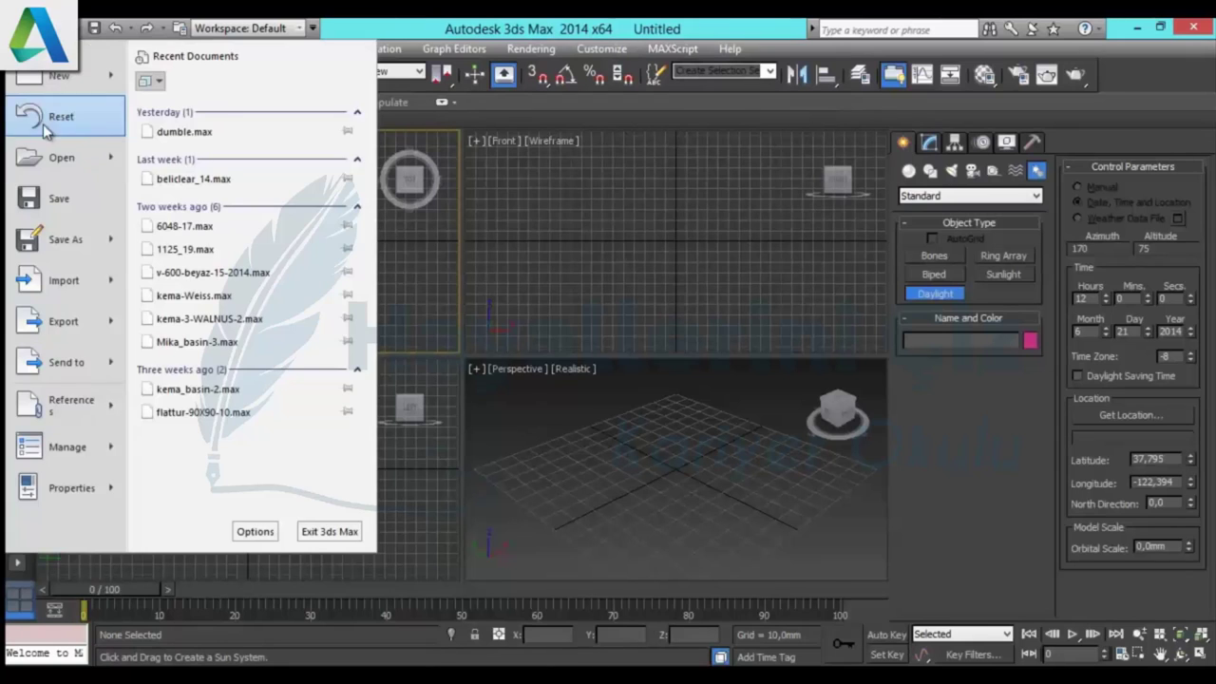
{"action": "left_click", "coordinate": [43, 121]}
{"action": "left_click", "coordinate": [556, 380]}
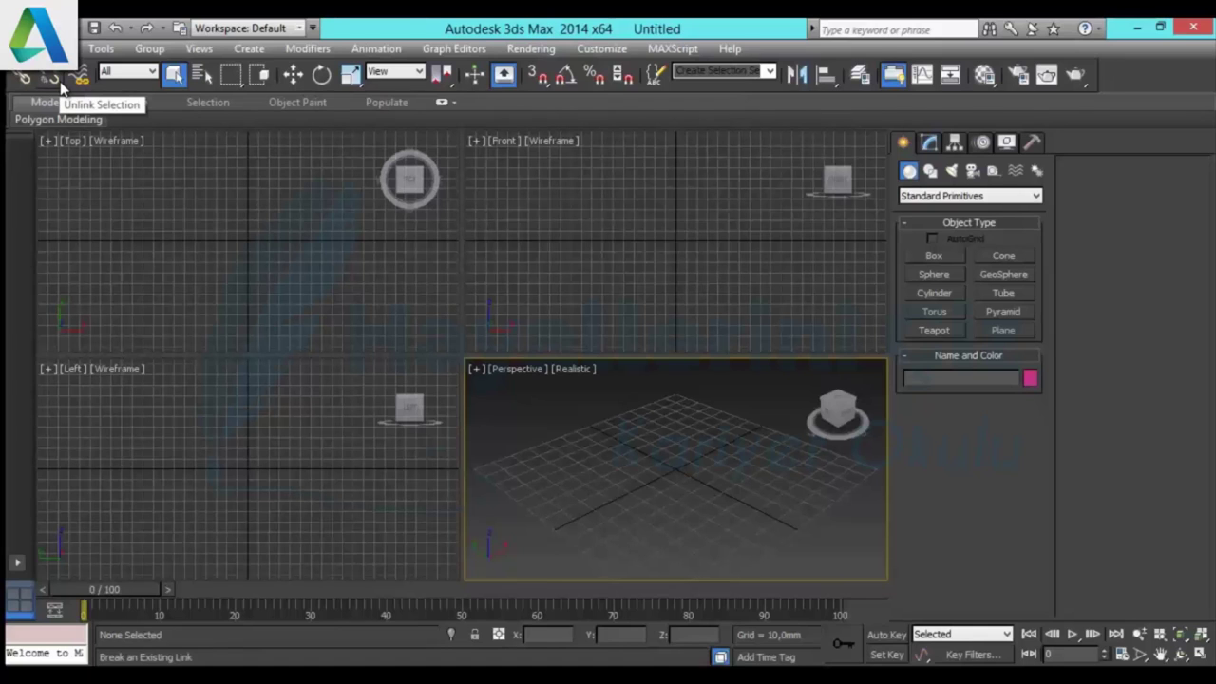
- Cycle through Select Object, Bind to Space Warp and Select and Link, then show the Selection Filter list
{"action": "left_click", "coordinate": [60, 82]}
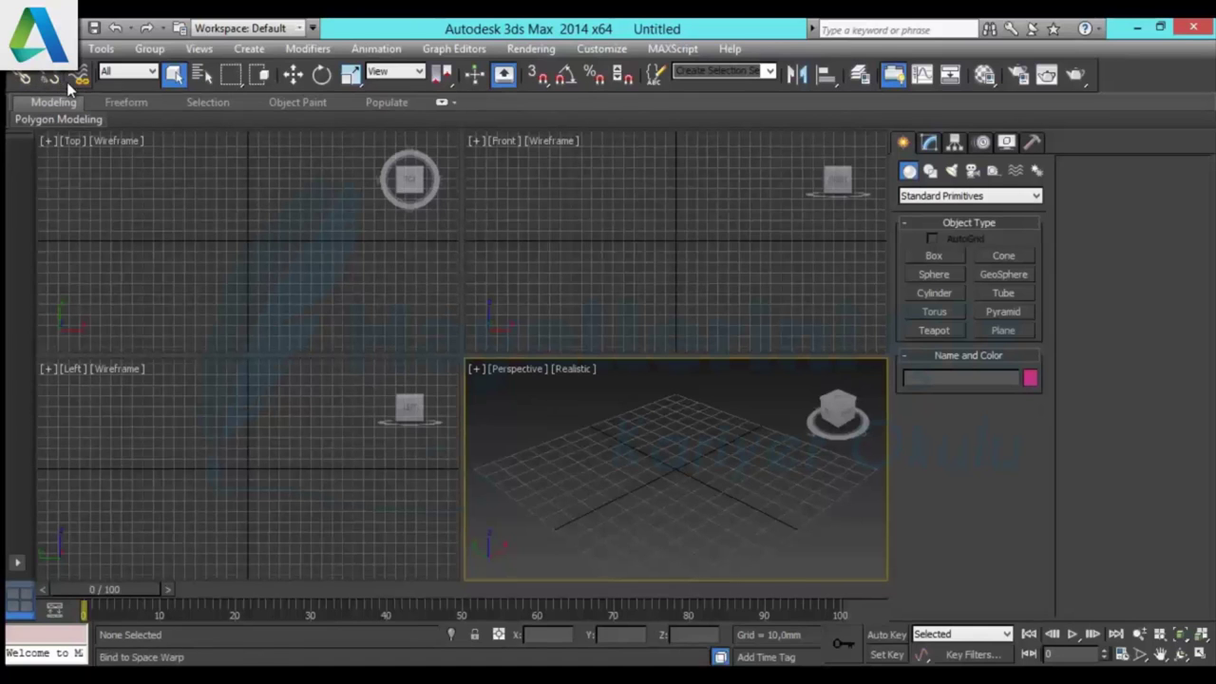
{"action": "left_click", "coordinate": [72, 78]}
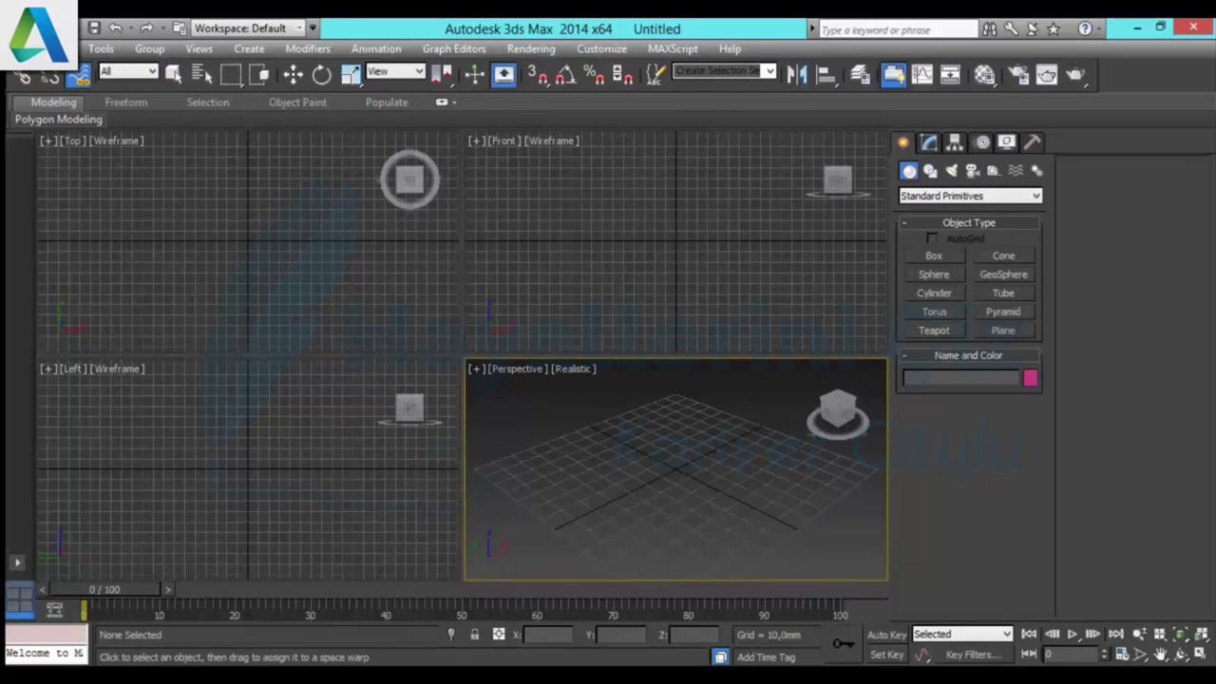
{"action": "left_click", "coordinate": [23, 76]}
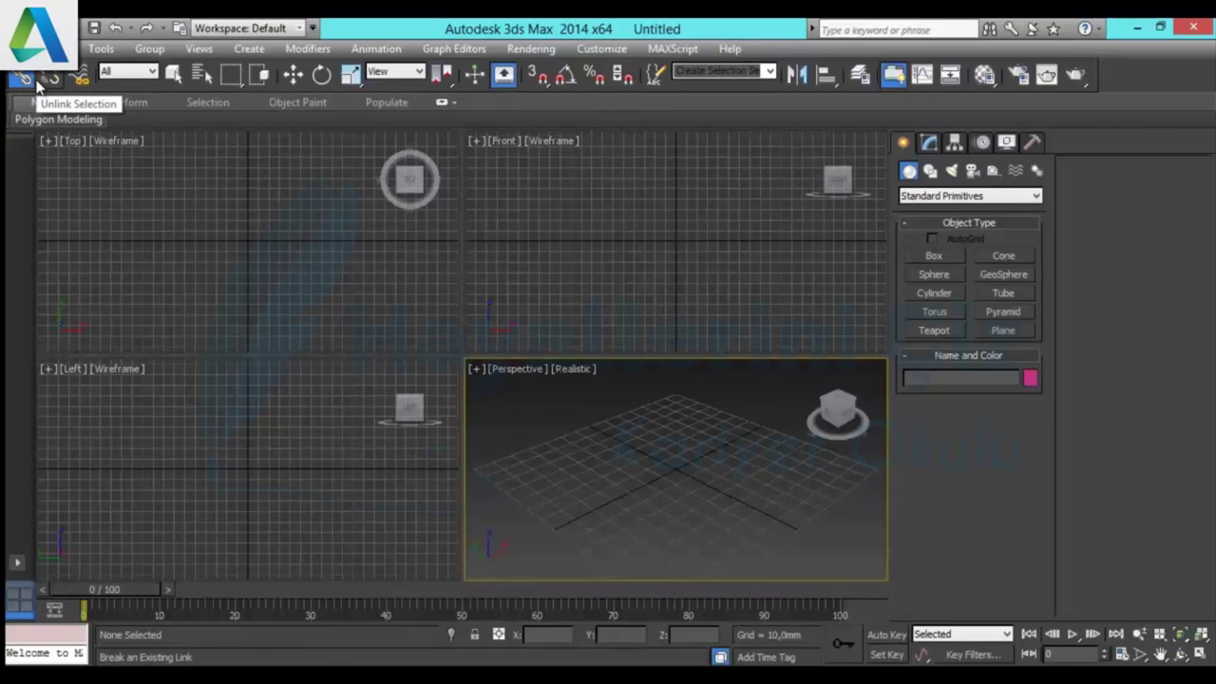
{"action": "left_click", "coordinate": [119, 73]}
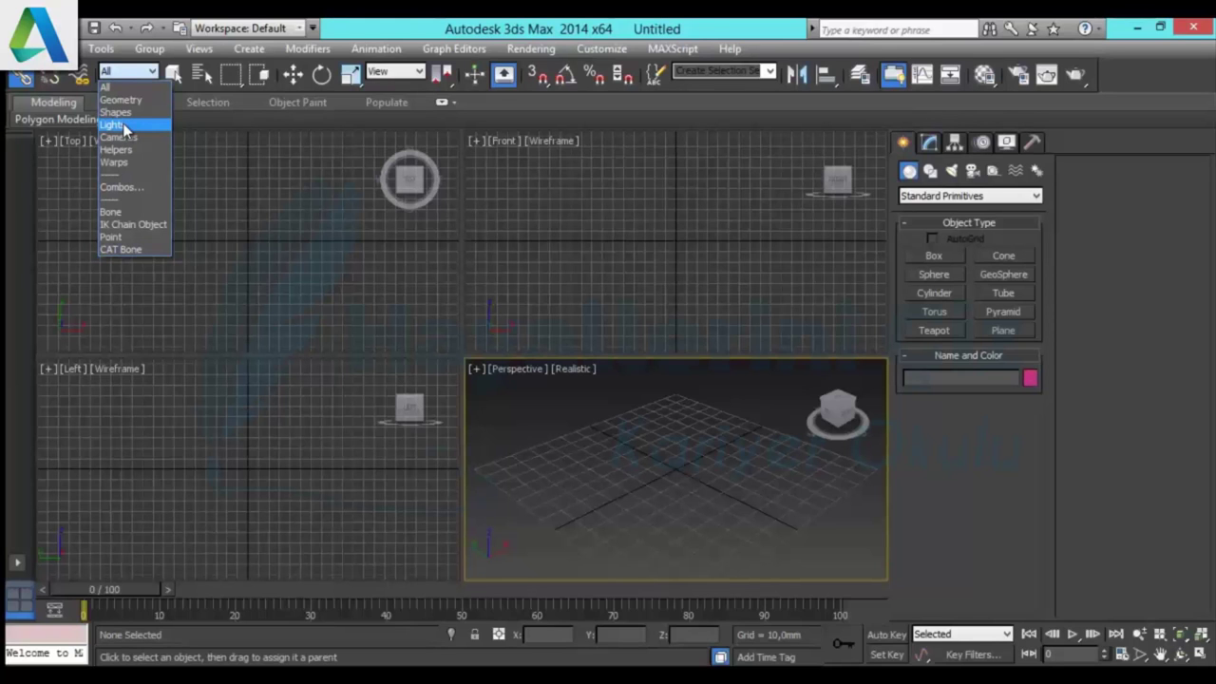
- Set the Selection Filter to Lights and close the dropdown with Lights kept
{"action": "left_click", "coordinate": [125, 127]}
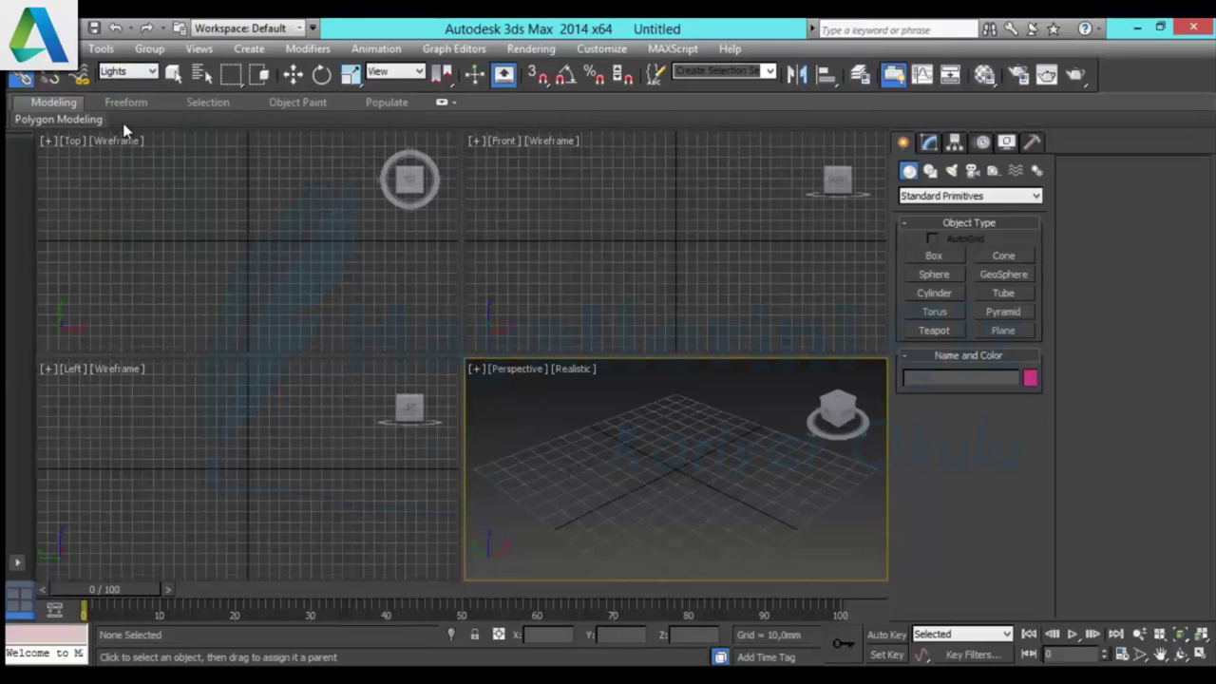
{"action": "left_click", "coordinate": [135, 73]}
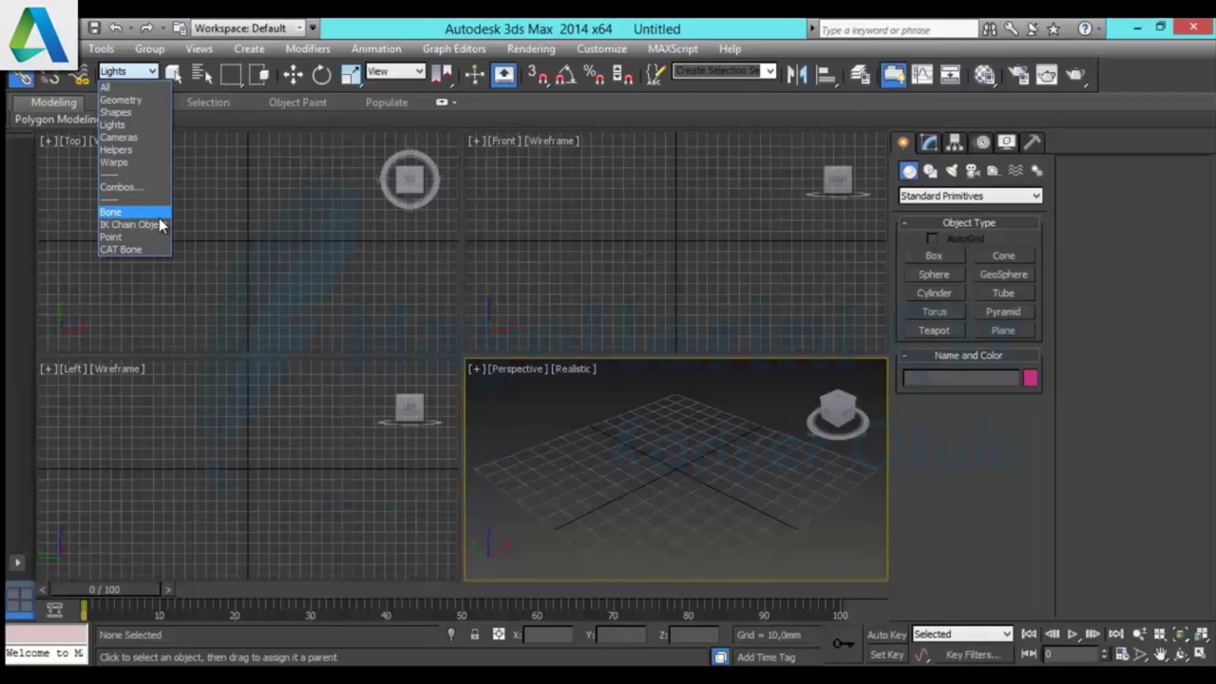
{"action": "left_click", "coordinate": [185, 76]}
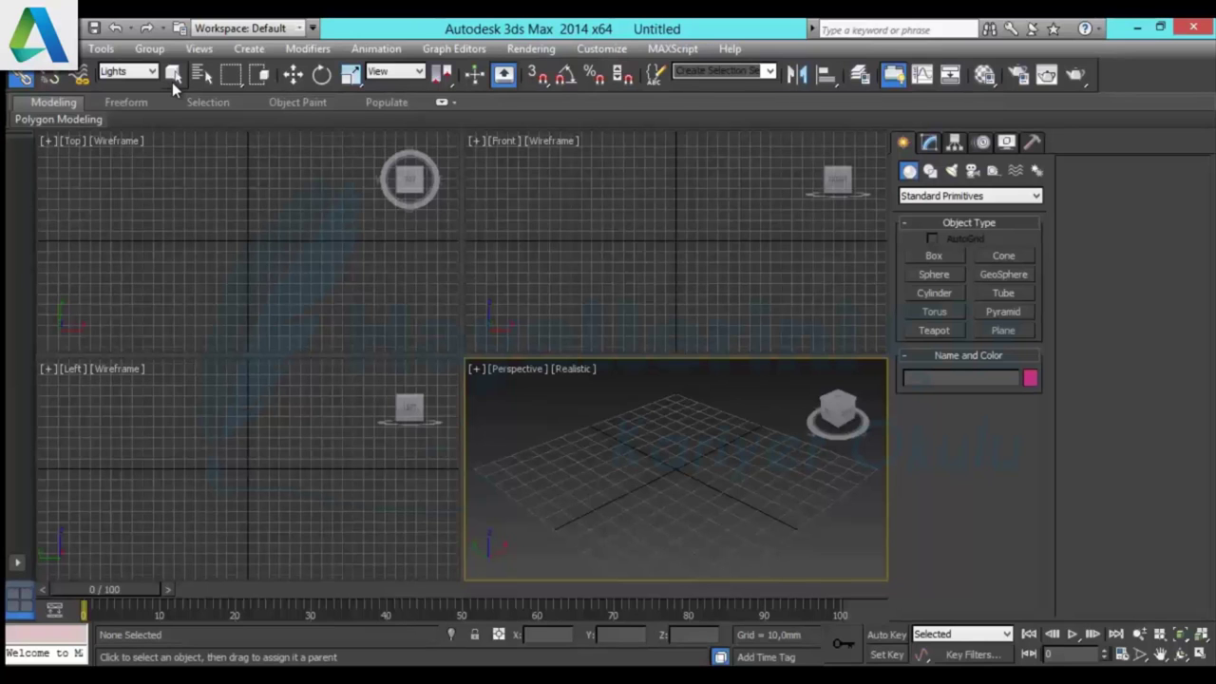
- Draw a pink box in the Front view with a 34.672mm height
{"action": "left_click", "coordinate": [934, 256]}
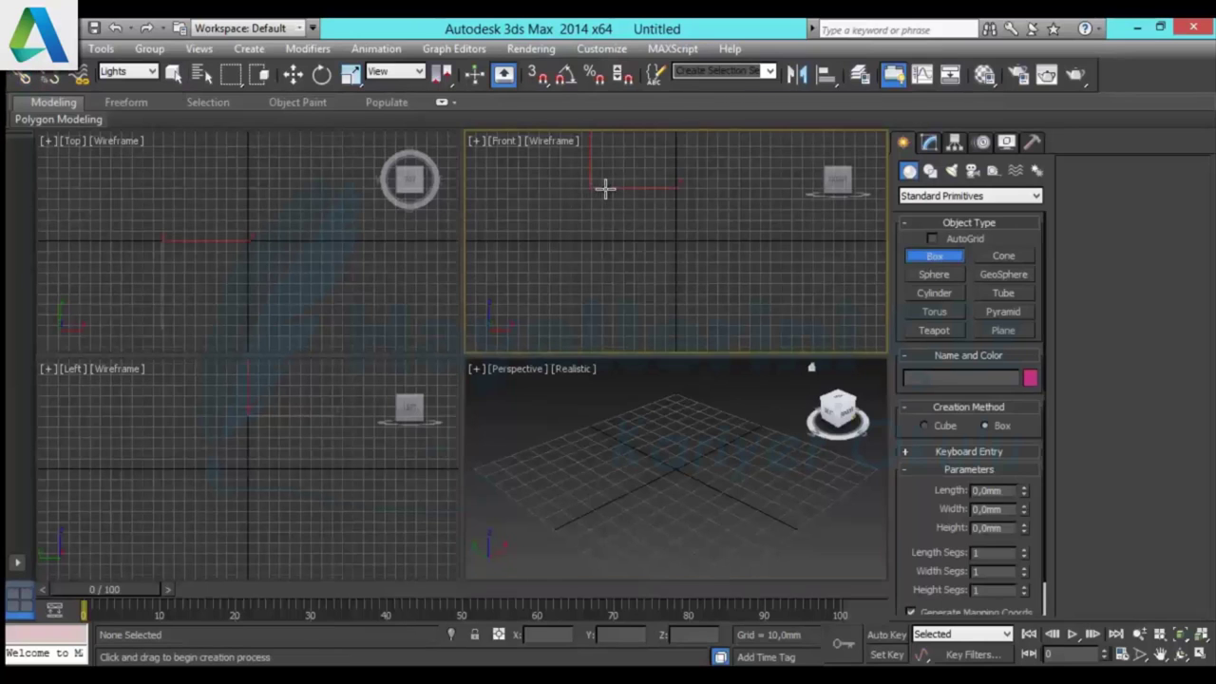
{"action": "left_click_drag", "start_coordinate": [589, 187], "coordinate": [658, 247]}
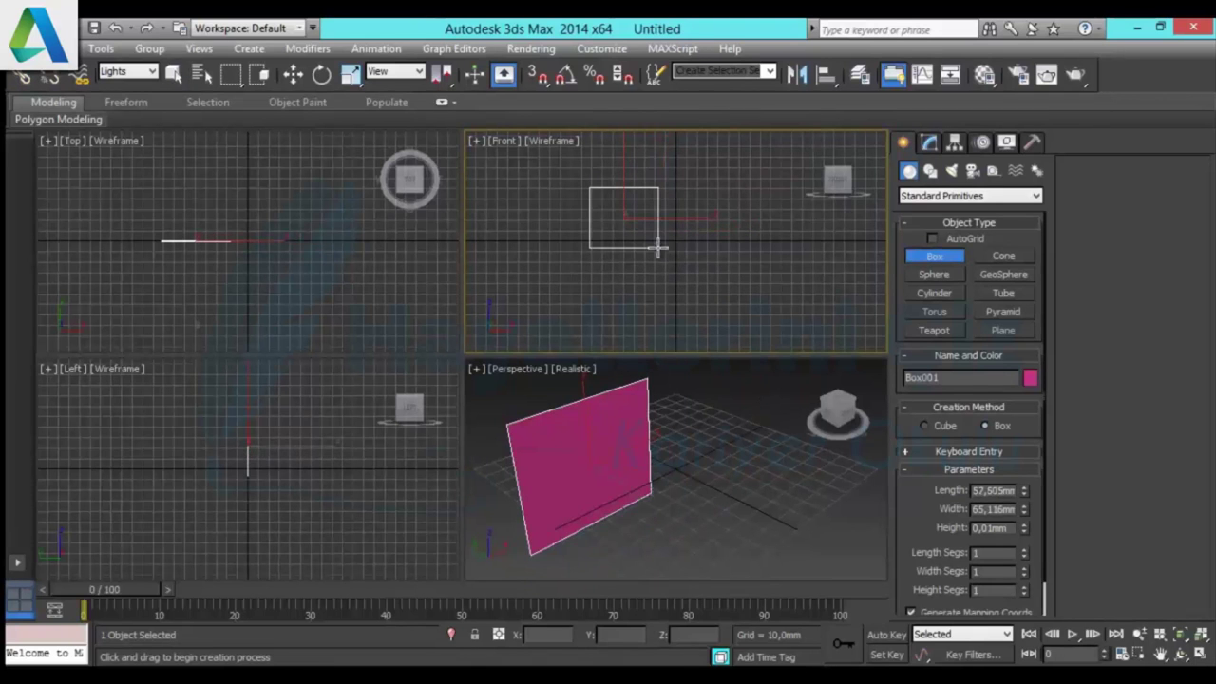
{"action": "left_click", "coordinate": [651, 211]}
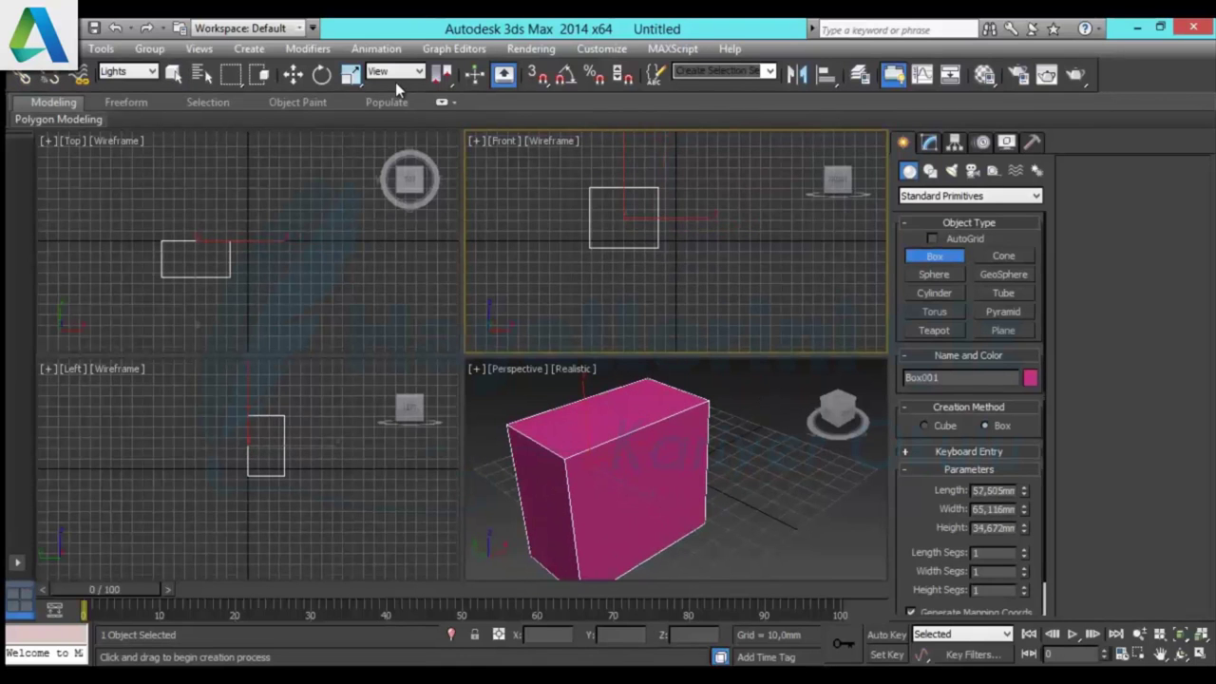
- Move the box right along X and maximize the Perspective viewport
{"action": "left_click", "coordinate": [293, 74]}
{"action": "left_click_drag", "start_coordinate": [629, 452], "coordinate": [671, 447]}
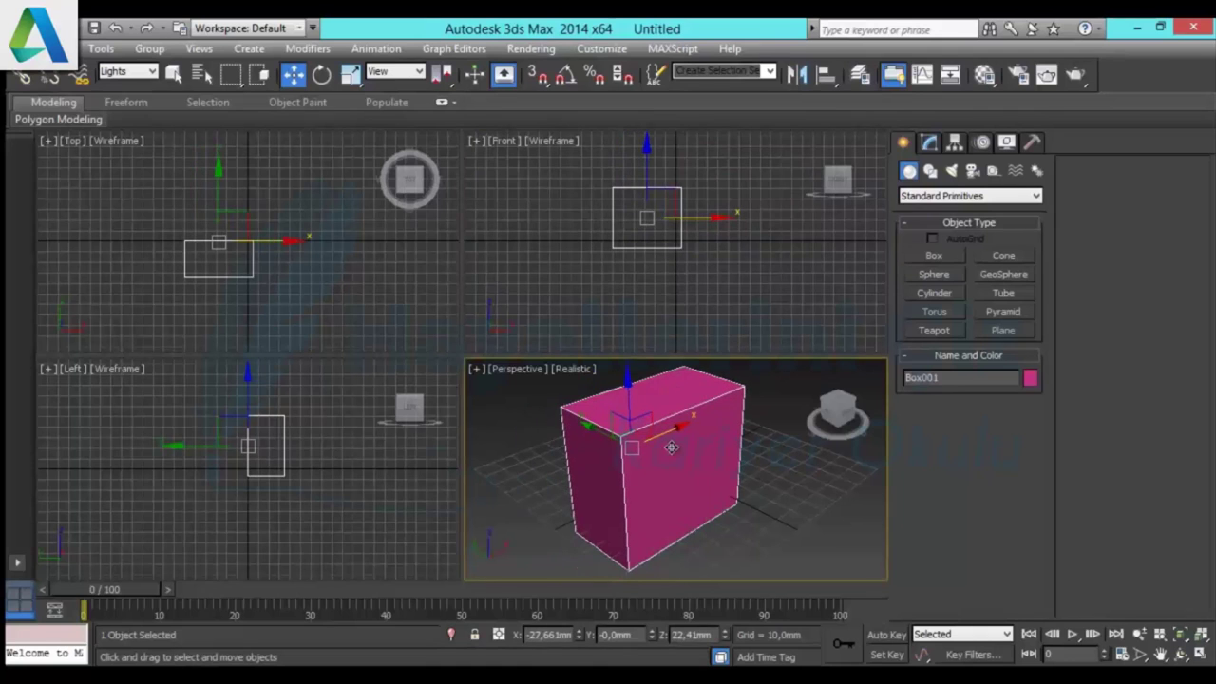
{"action": "left_click", "coordinate": [1203, 655]}
- Deselect the box and orbit the Perspective view to see it from another side
{"action": "left_click", "coordinate": [737, 370]}
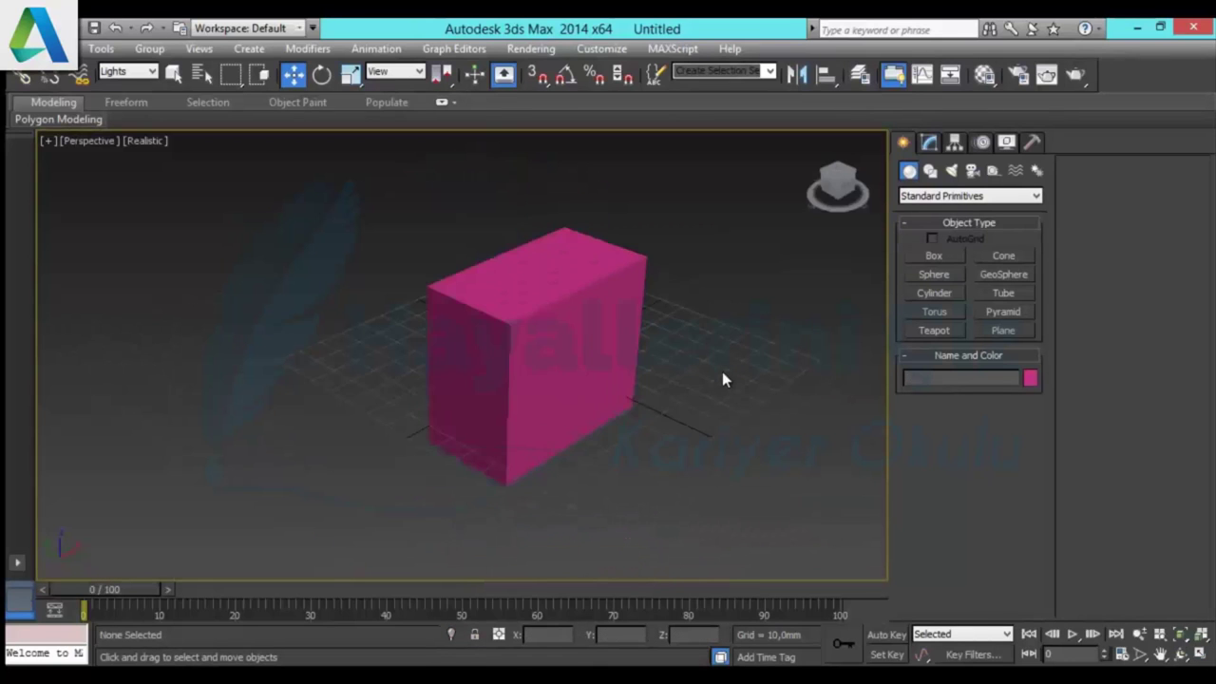
{"action": "middle_click_drag", "start_coordinate": [602, 332], "coordinate": [538, 388], "text": "alt"}
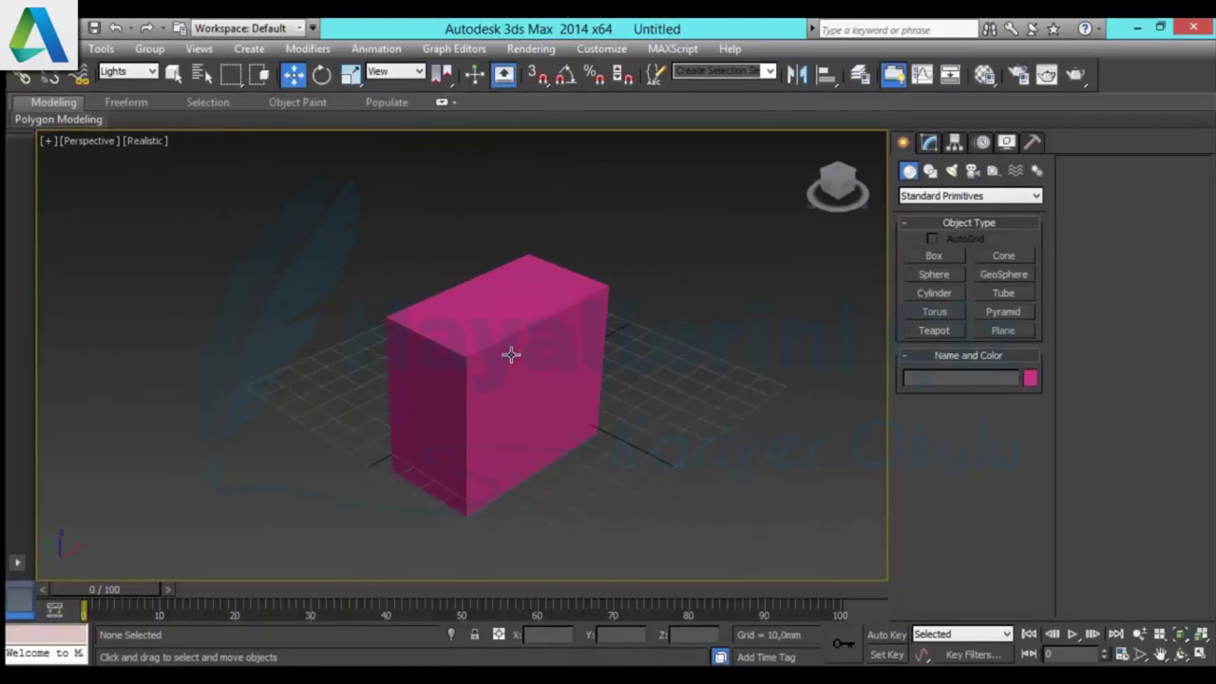
{"action": "key", "text": "x"}
{"action": "key", "text": "Escape"}
- Nudge the box slightly right and down, then deselect it
{"action": "left_click_drag", "start_coordinate": [520, 416], "coordinate": [452, 349]}
{"action": "left_click", "coordinate": [175, 76]}
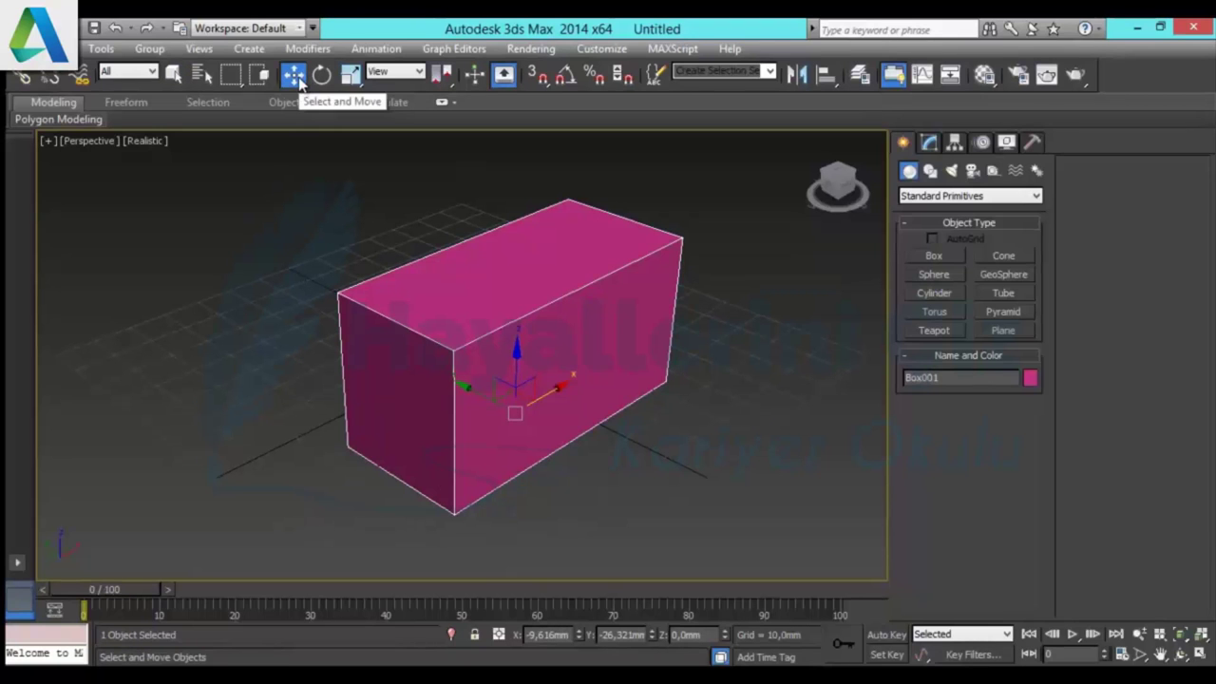
{"action": "mouse_move", "coordinate": [478, 398]}
{"action": "left_mouse_down"}
{"action": "mouse_move", "coordinate": [464, 387]}
{"action": "mouse_move", "coordinate": [540, 407]}
{"action": "left_mouse_up"}
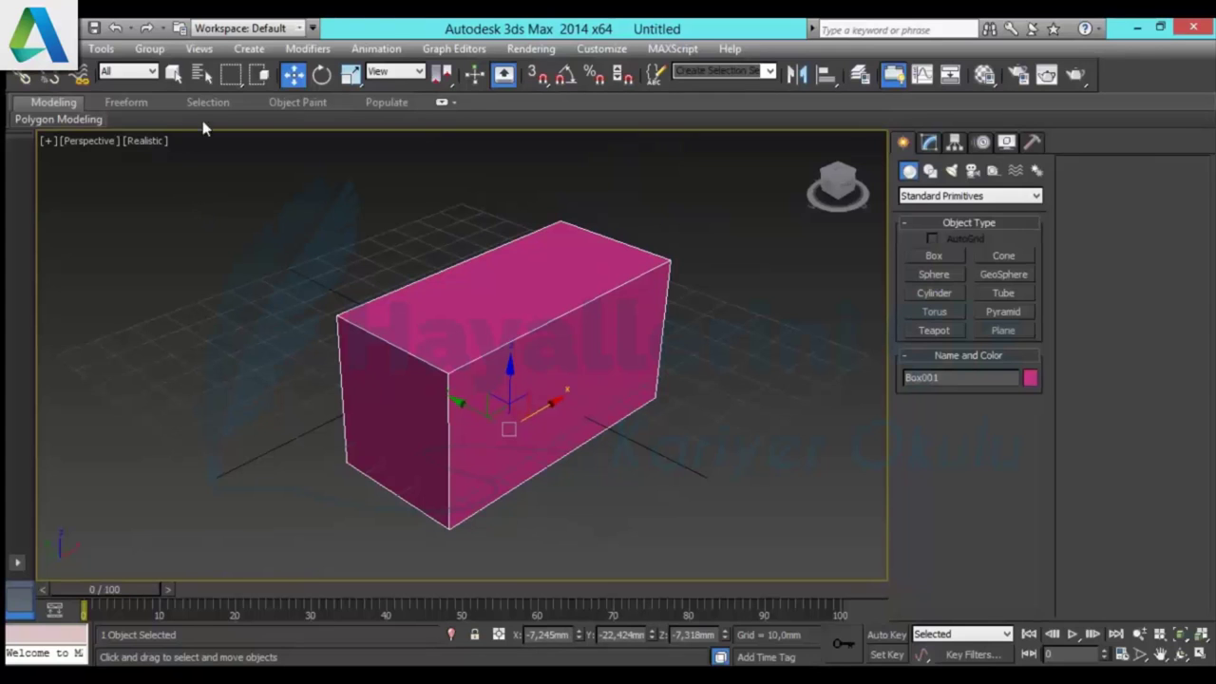
{"action": "left_click", "coordinate": [175, 76]}
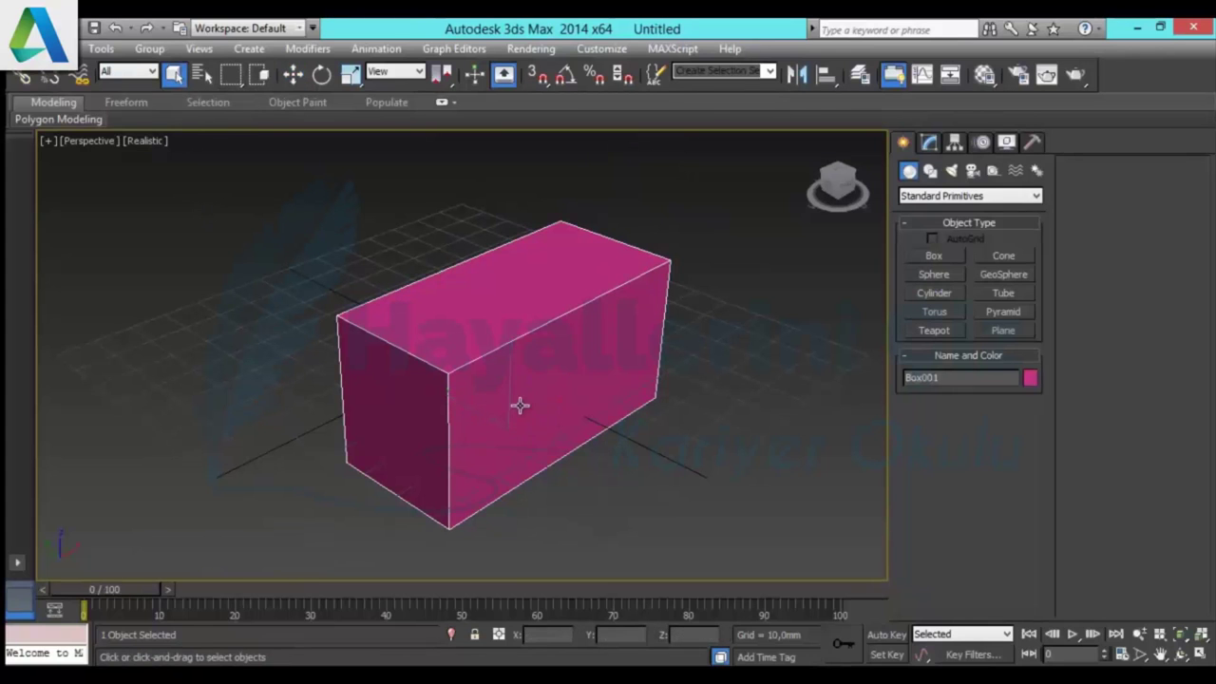
{"action": "left_click", "coordinate": [675, 476]}
{"action": "left_click_drag", "start_coordinate": [311, 340], "coordinate": [309, 334]}
{"action": "key", "text": "w"}
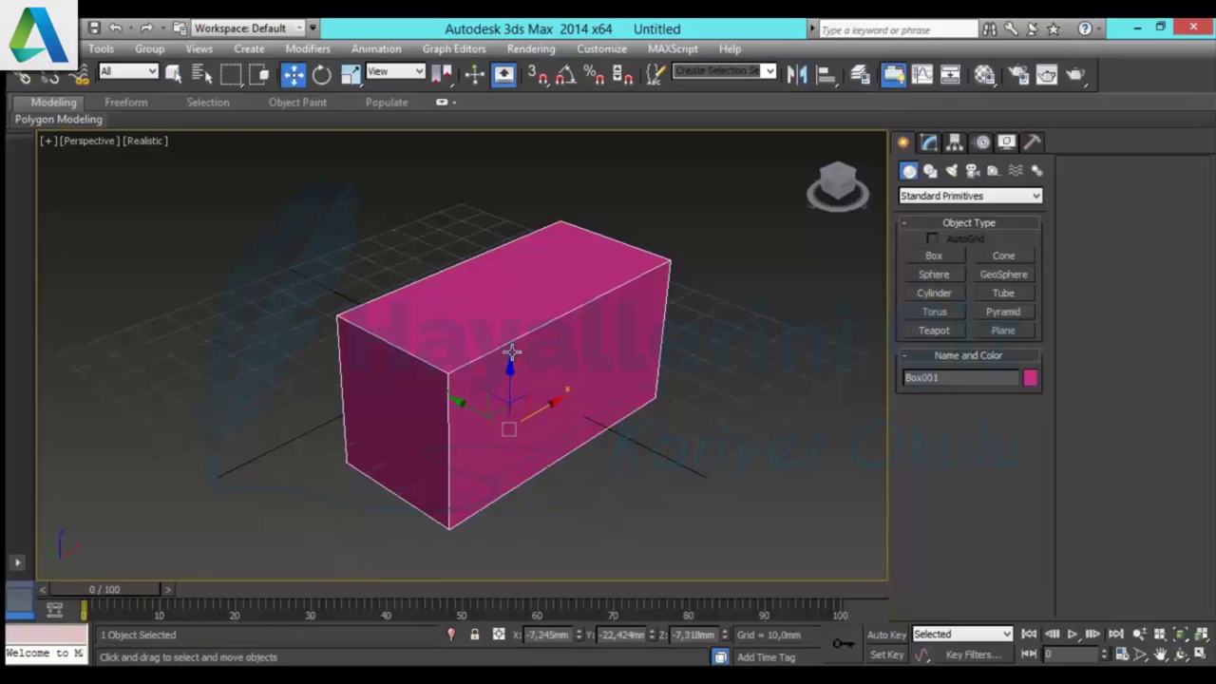
{"action": "left_click", "coordinate": [264, 207]}
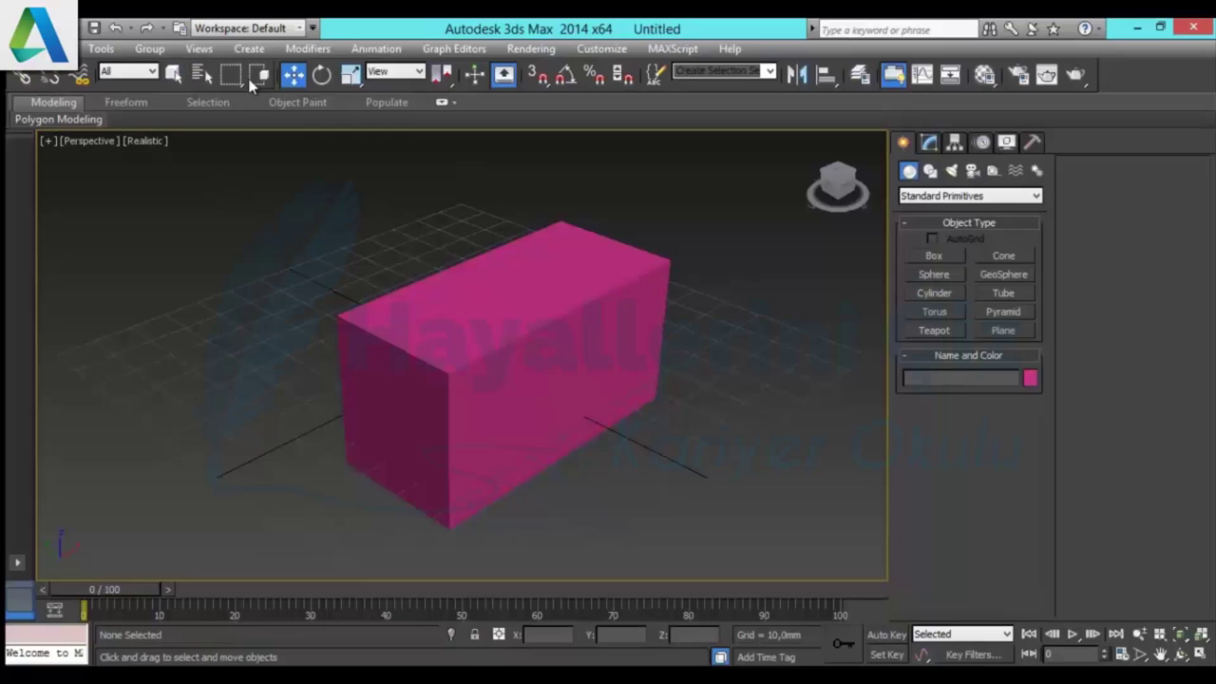
- Pick Box001 in the Select From Scene dialog and confirm with OK
{"action": "left_click", "coordinate": [200, 75]}
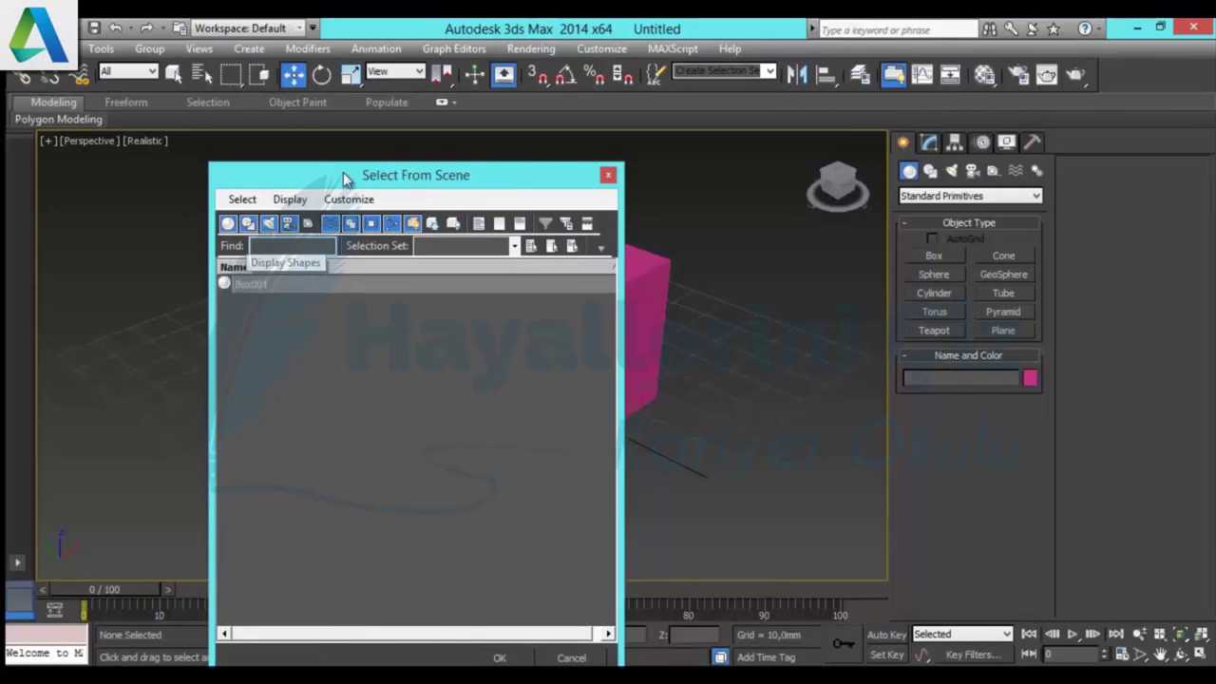
{"action": "left_click_drag", "start_coordinate": [317, 181], "coordinate": [797, 50]}
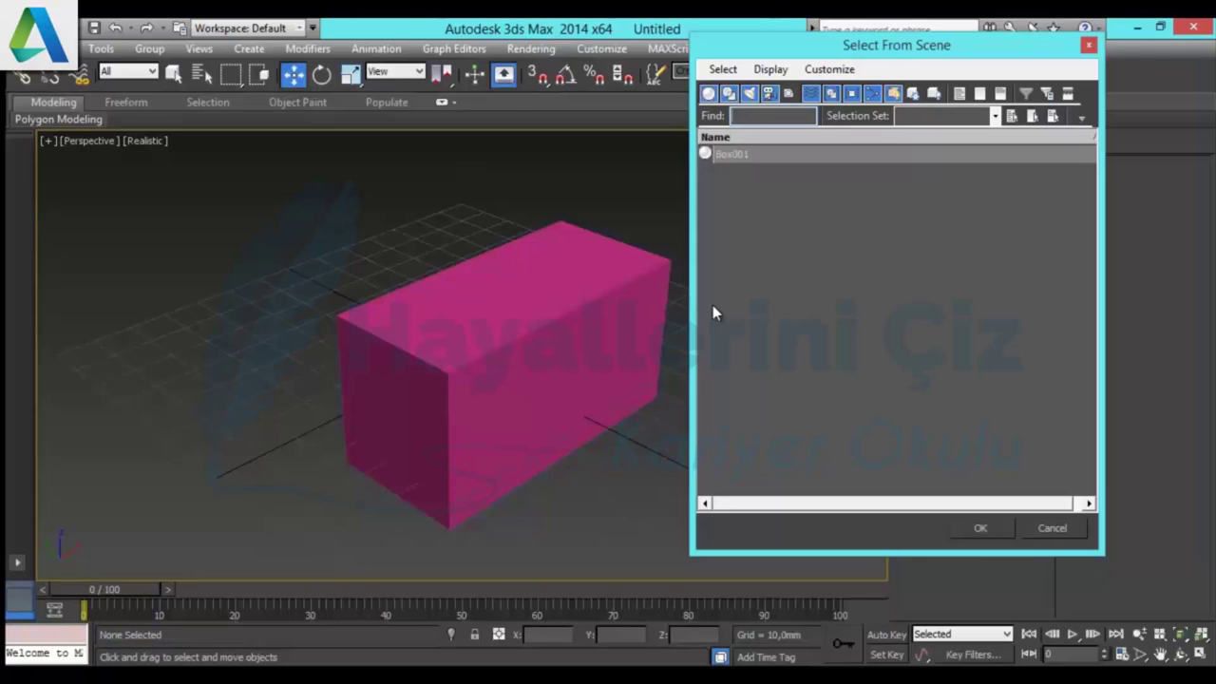
{"action": "left_click", "coordinate": [821, 284]}
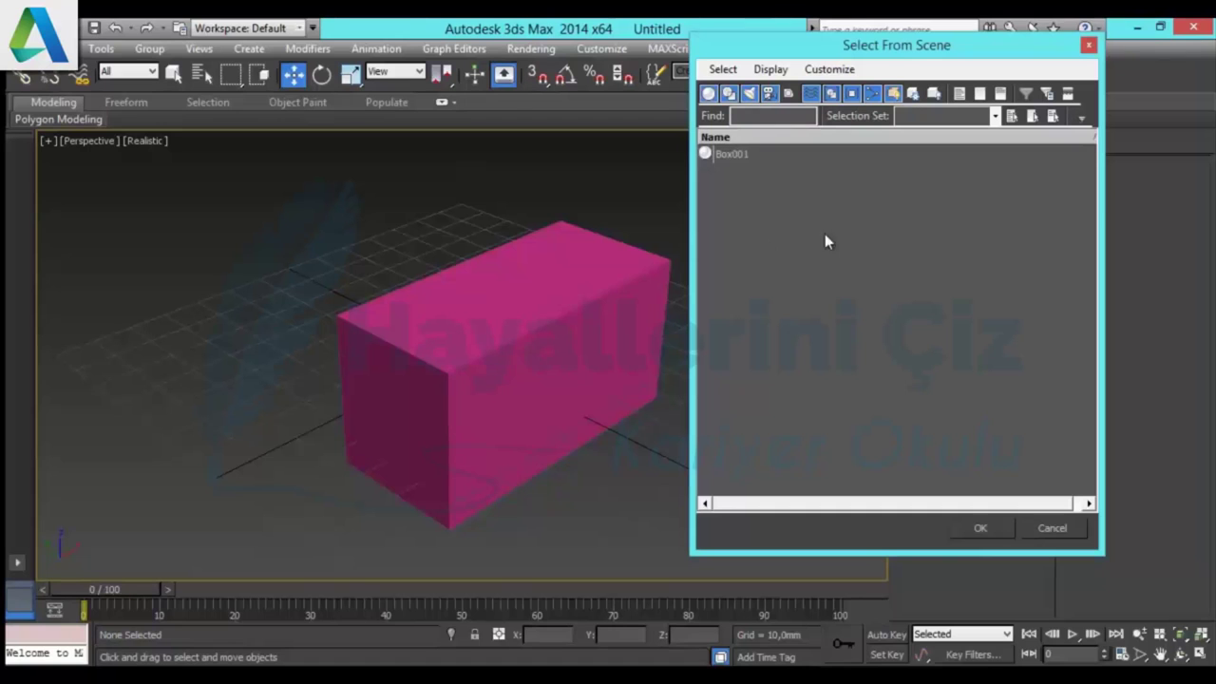
{"action": "left_click", "coordinate": [727, 157]}
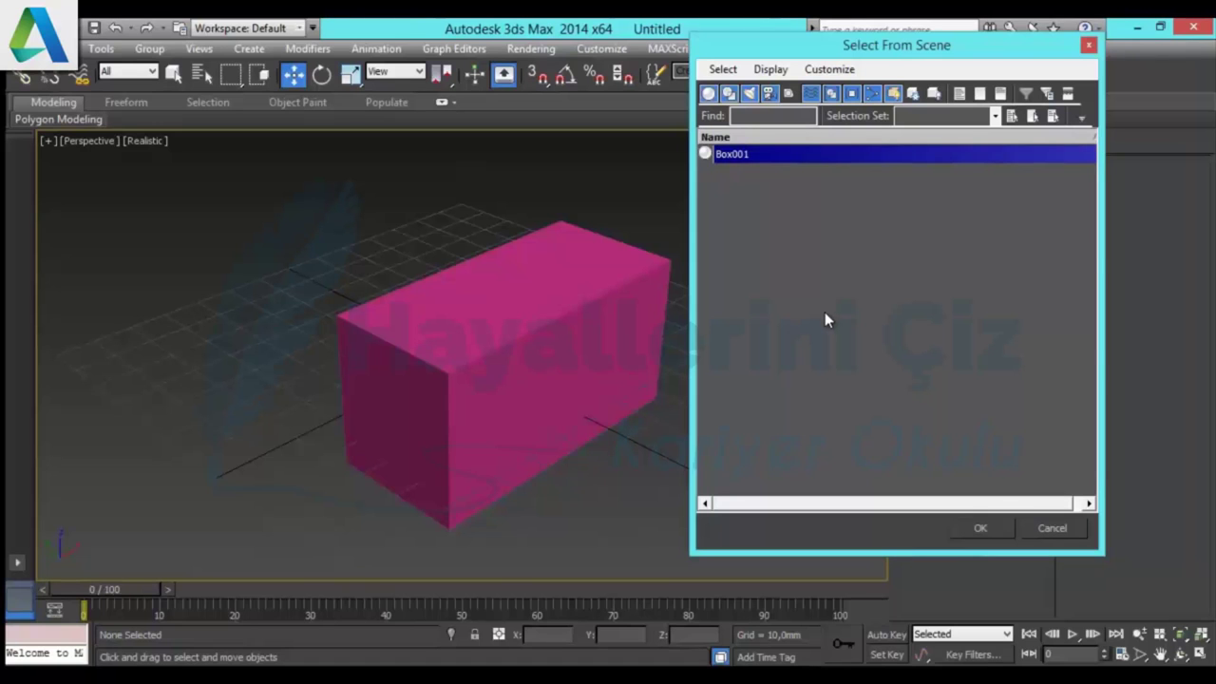
{"action": "left_click", "coordinate": [792, 304]}
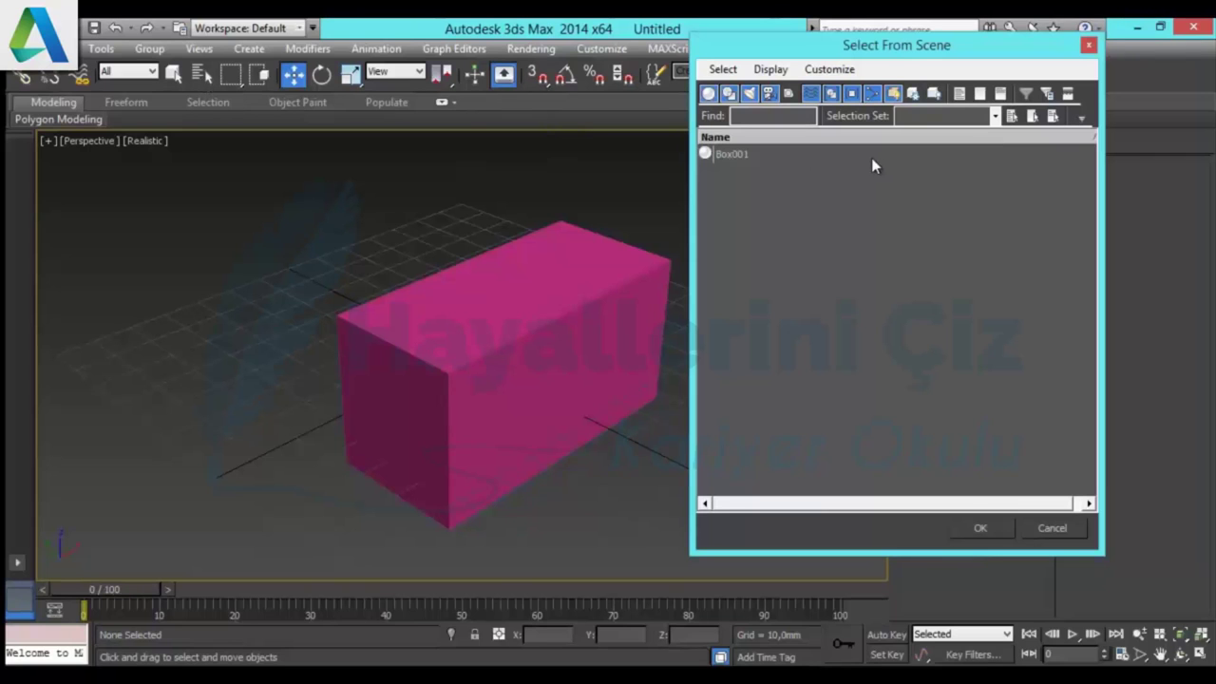
{"action": "left_click", "coordinate": [727, 154]}
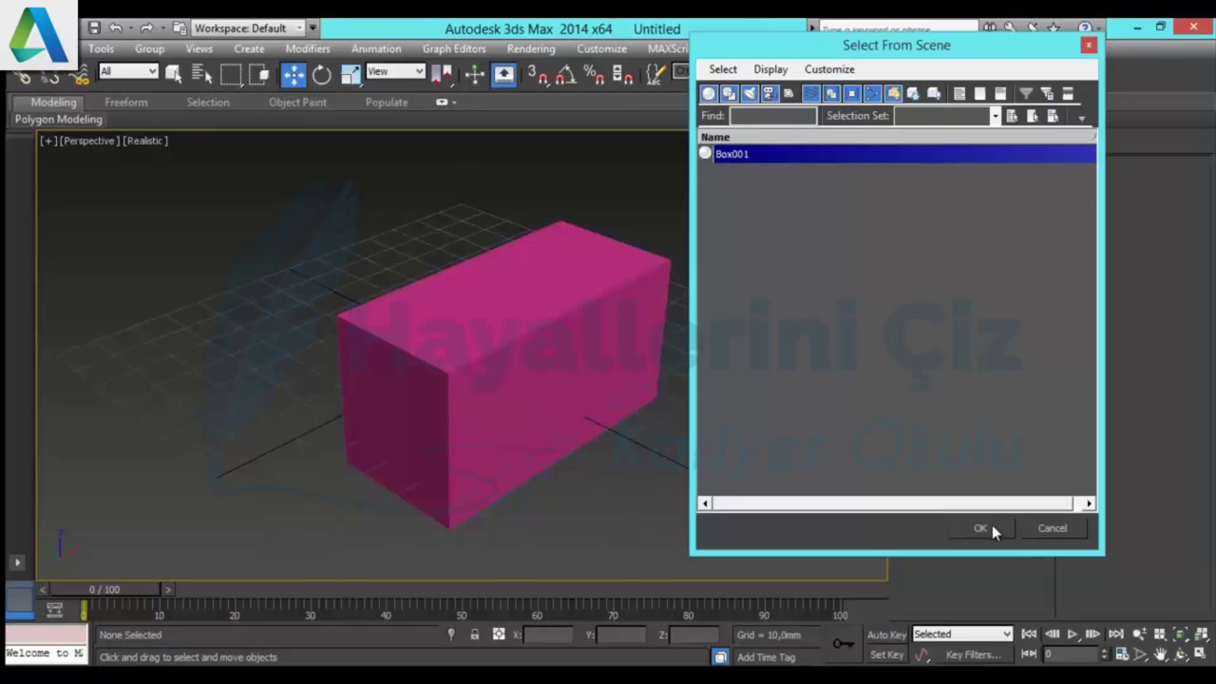
{"action": "left_click", "coordinate": [984, 528]}
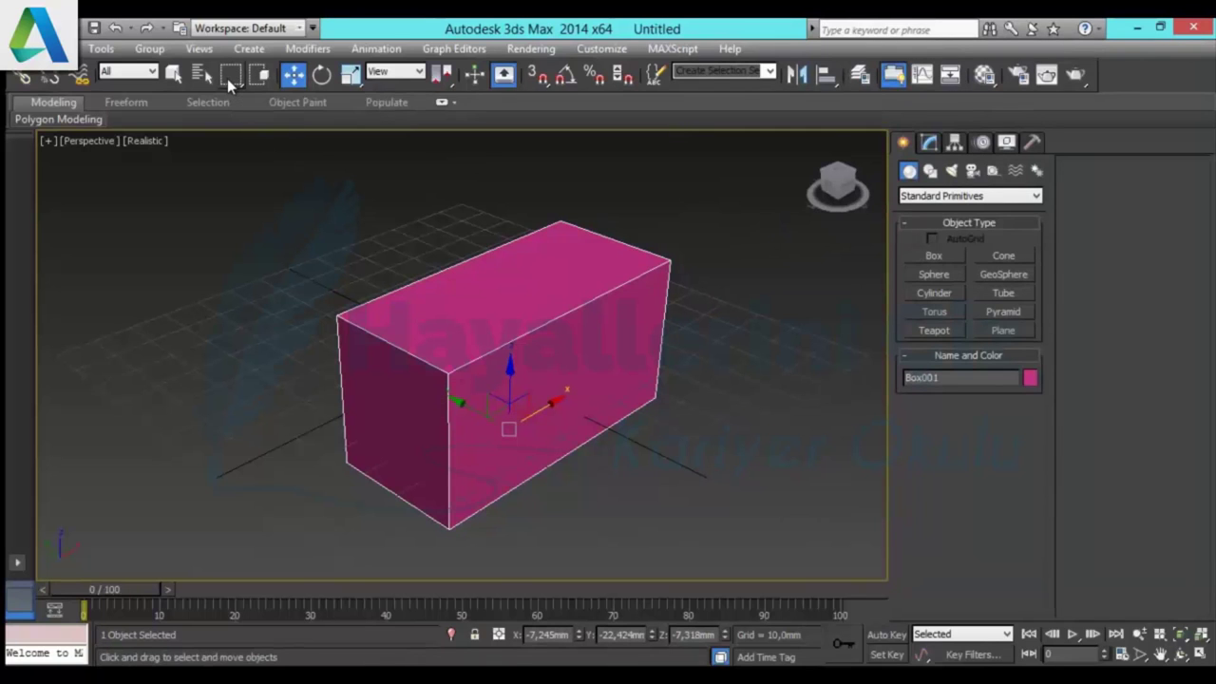
- Browse the selection region shapes, then put Box001 in Select and Uniform Scale mode
{"action": "mouse_move", "coordinate": [234, 84]}
{"action": "left_mouse_down"}
{"action": "mouse_move", "coordinate": [236, 223]}
{"action": "mouse_move", "coordinate": [235, 114]}
{"action": "mouse_move", "coordinate": [233, 192]}
{"action": "left_mouse_up"}
{"action": "left_click", "coordinate": [321, 80]}
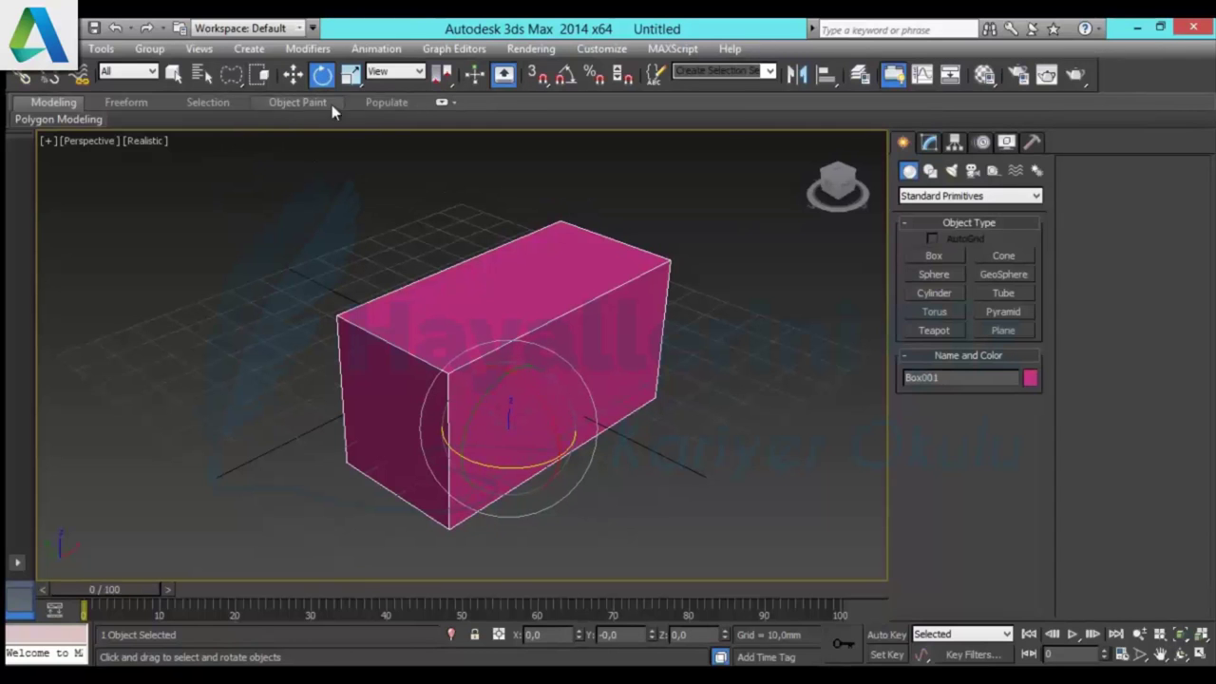
{"action": "left_click", "coordinate": [351, 74]}
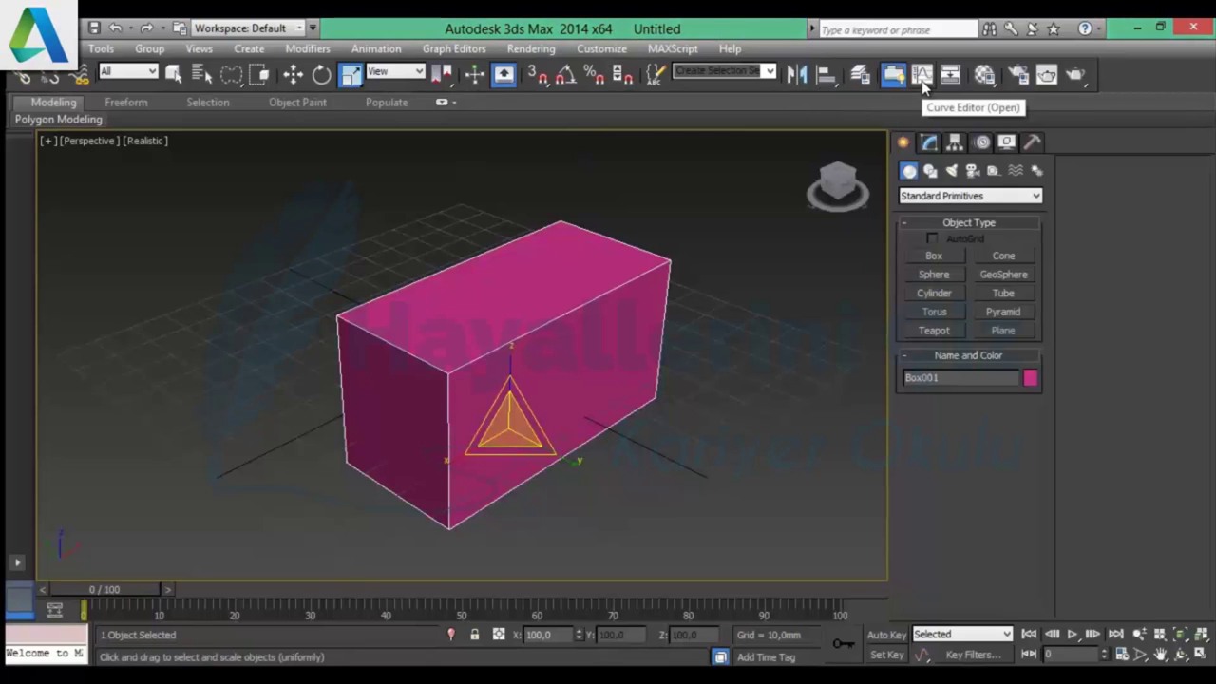
- Open the Material Editor and Render Setup, then render the perspective view of the pink box
{"action": "left_click", "coordinate": [985, 86]}
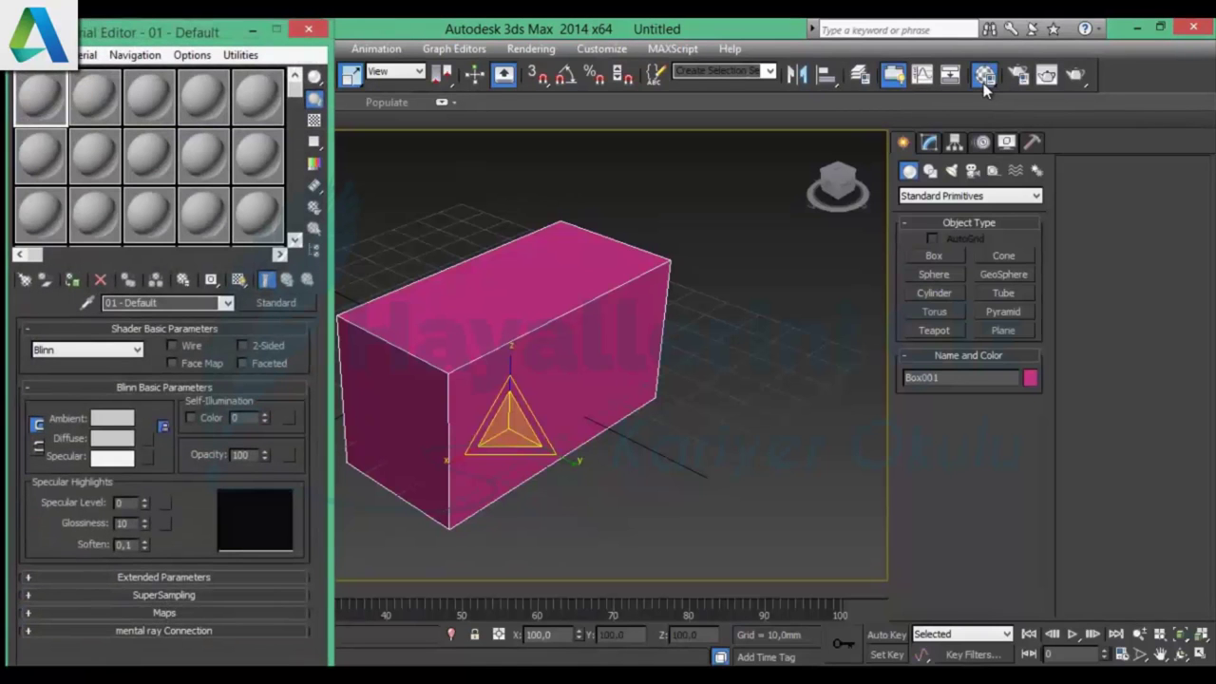
{"action": "left_click", "coordinate": [1015, 81]}
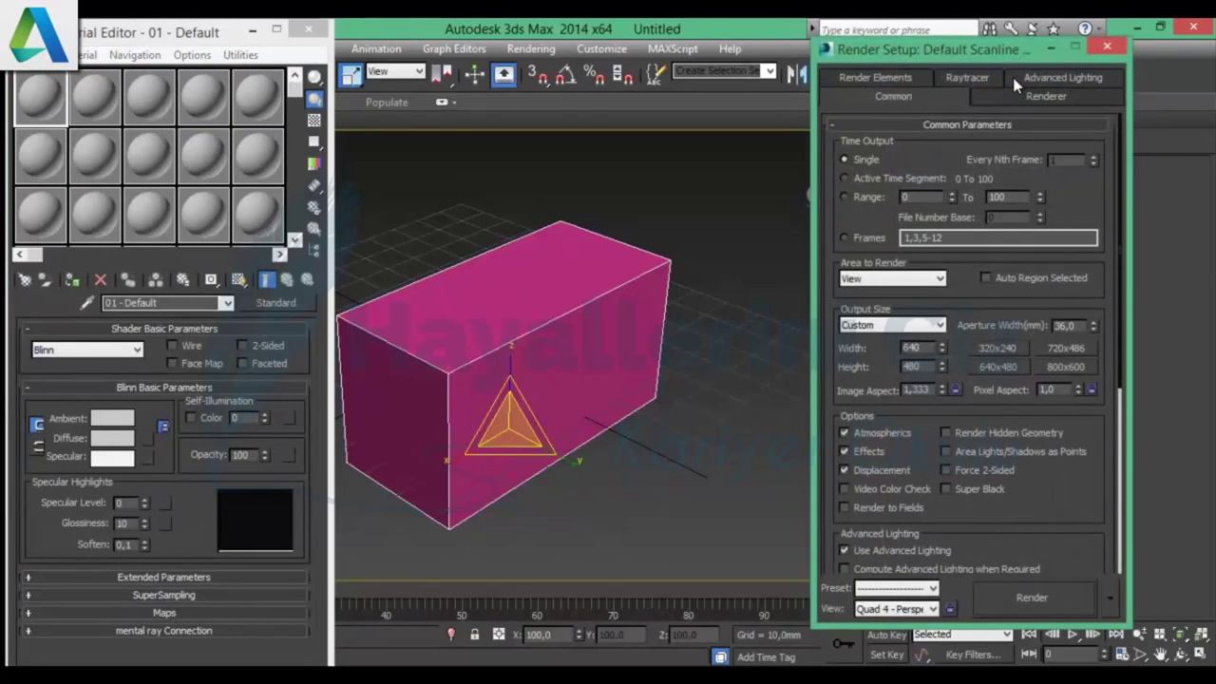
{"action": "left_click_drag", "start_coordinate": [996, 49], "coordinate": [713, 63]}
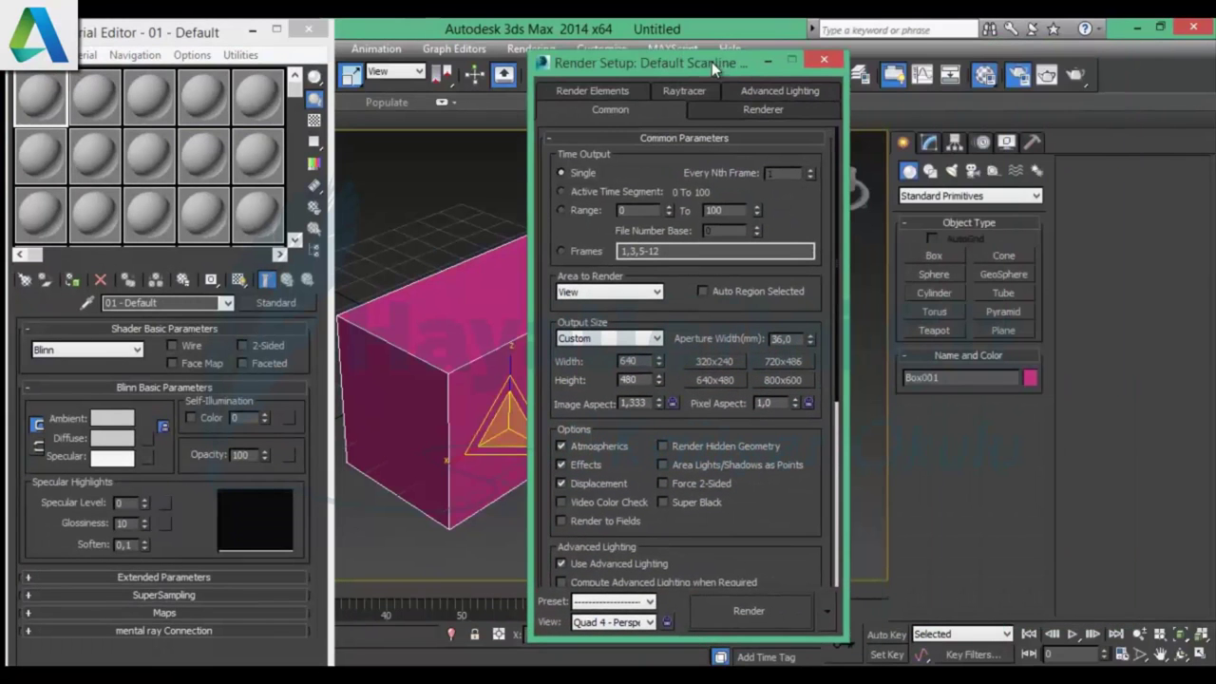
{"action": "left_click", "coordinate": [1082, 78]}
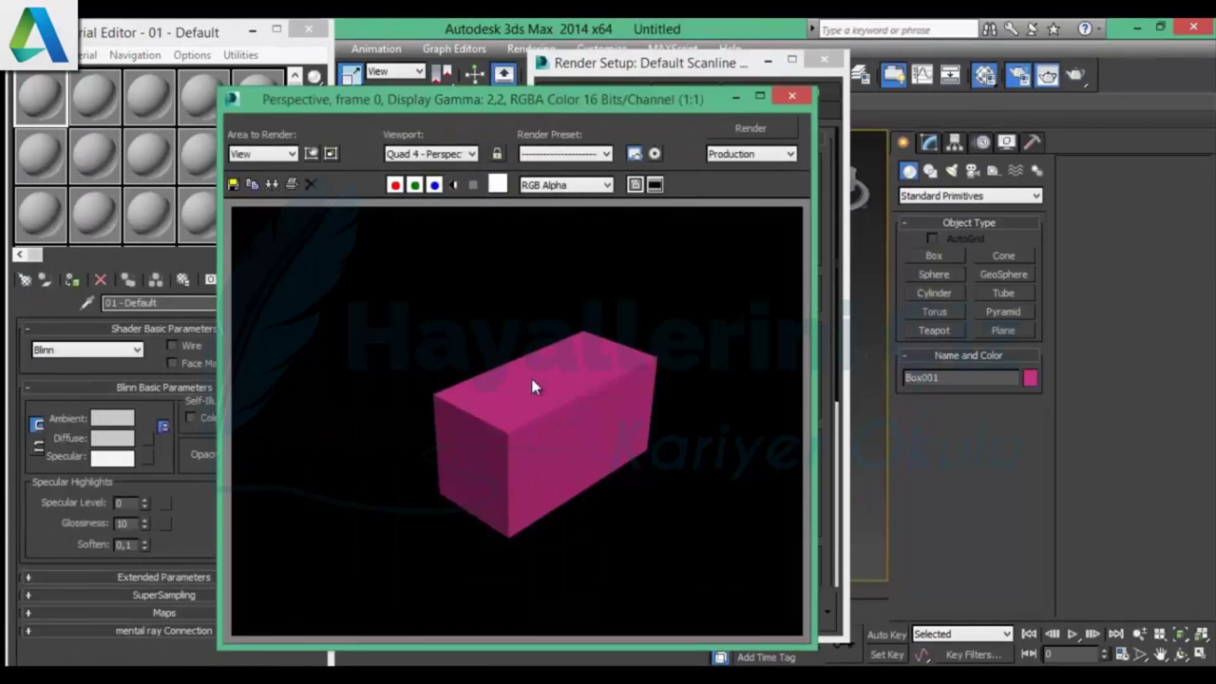
- Close the rendered frame window, Render Setup and the Material Editor
{"action": "left_click", "coordinate": [792, 95]}
{"action": "left_click", "coordinate": [823, 59]}
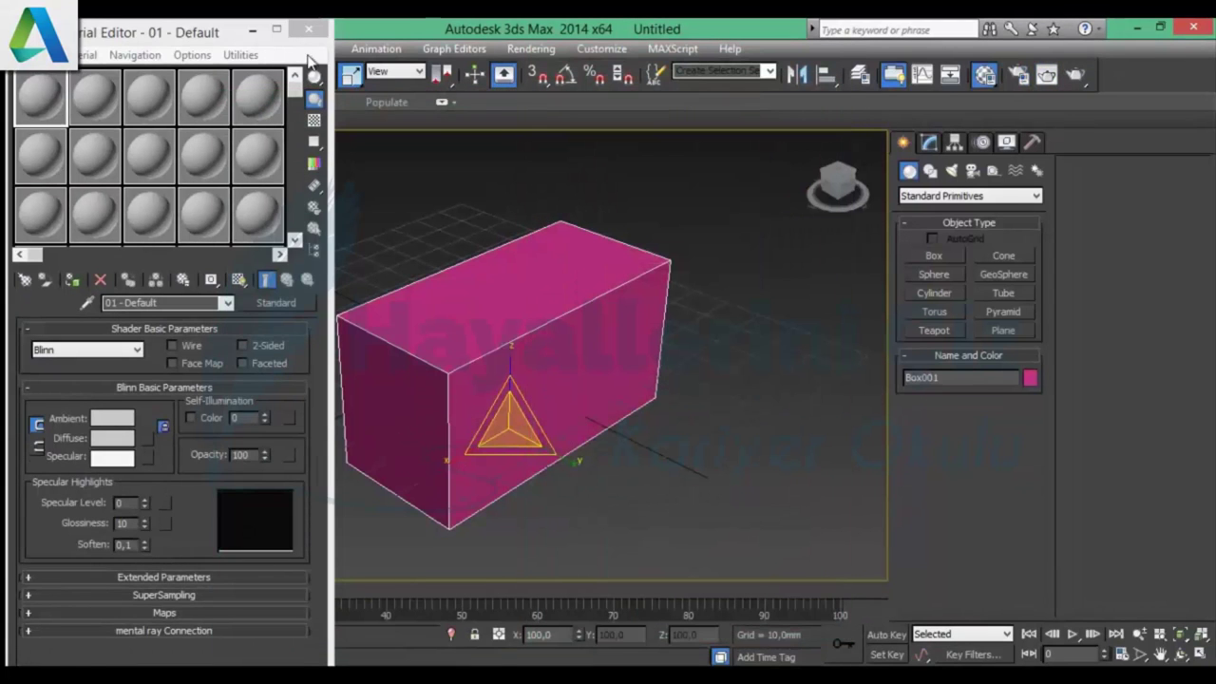
{"action": "left_click", "coordinate": [308, 30]}
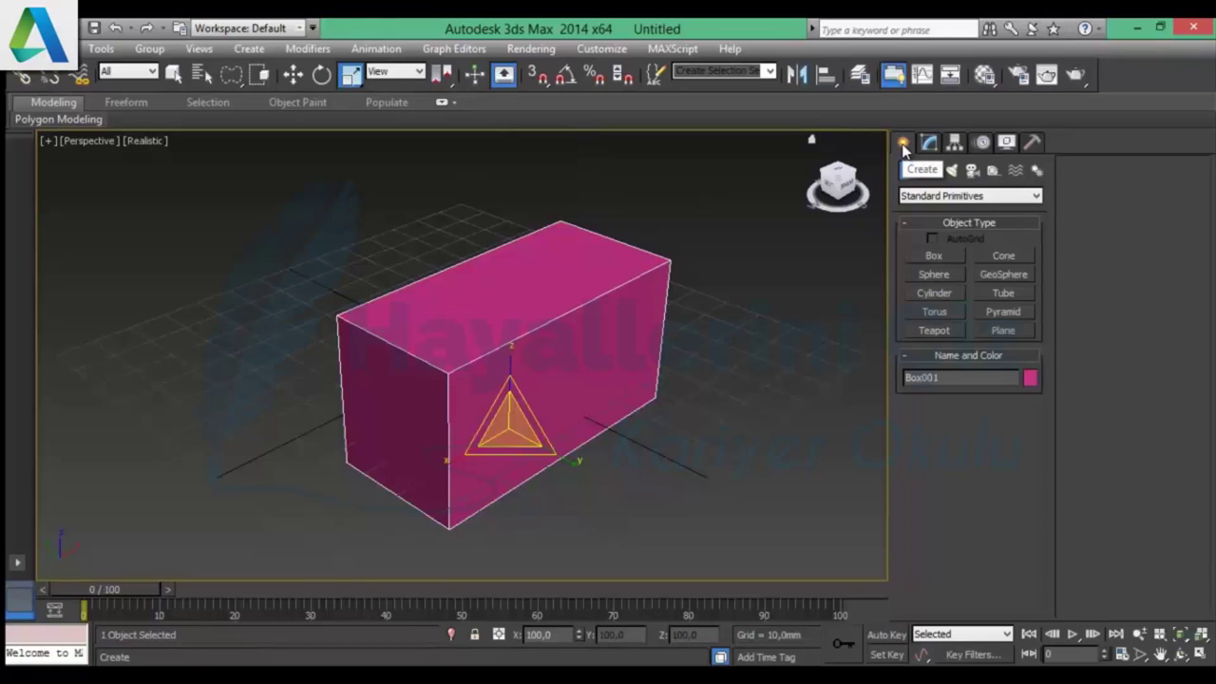
- Check the geometry category list, then view the Shapes and Lights types in the Create panel
{"action": "left_click", "coordinate": [953, 199]}
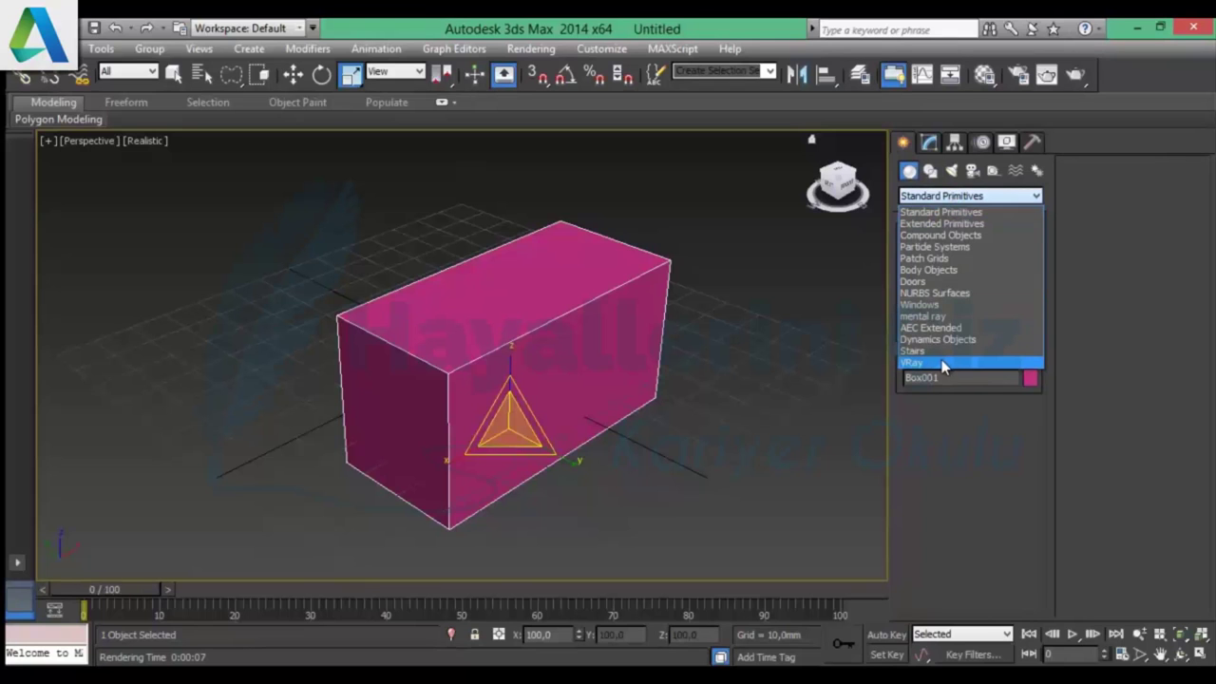
{"action": "left_click", "coordinate": [929, 172]}
{"action": "left_click", "coordinate": [929, 173]}
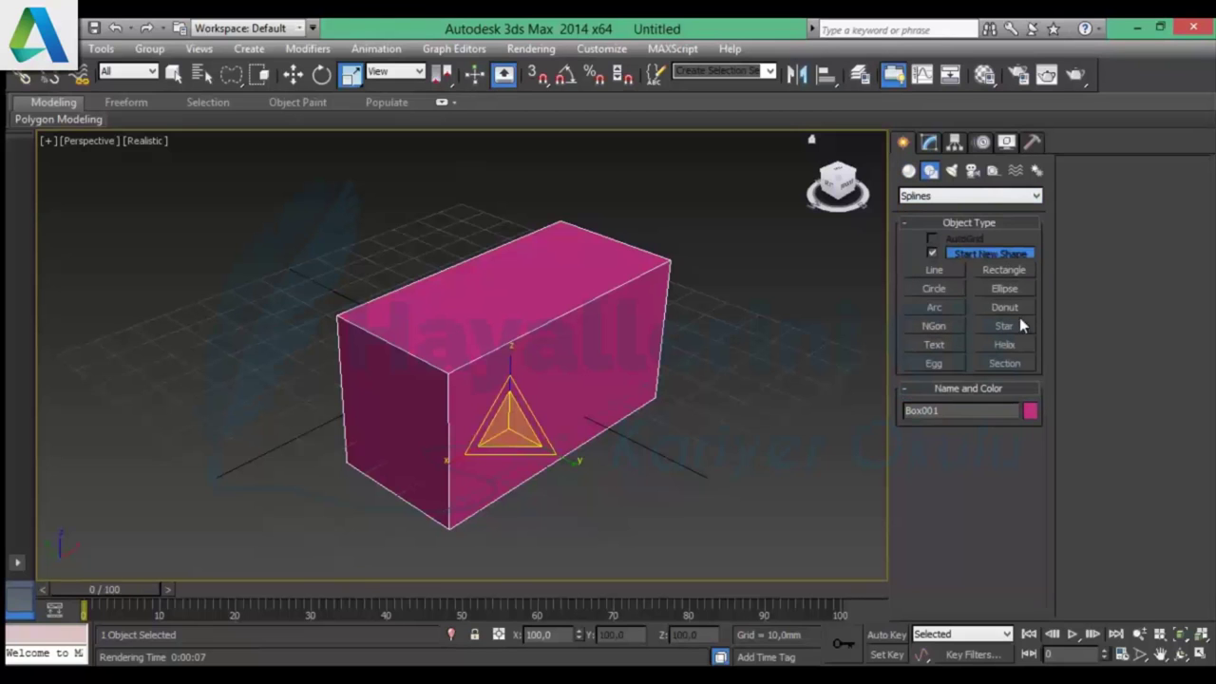
{"action": "left_click", "coordinate": [951, 171]}
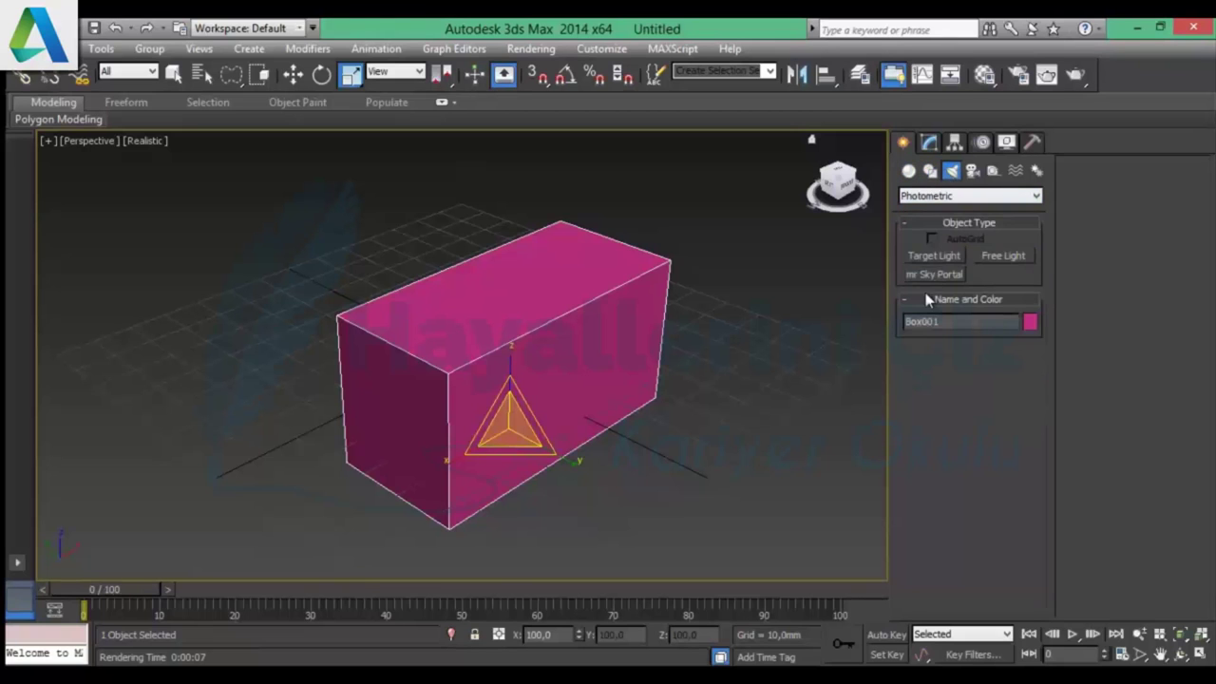
{"action": "left_click", "coordinate": [960, 197]}
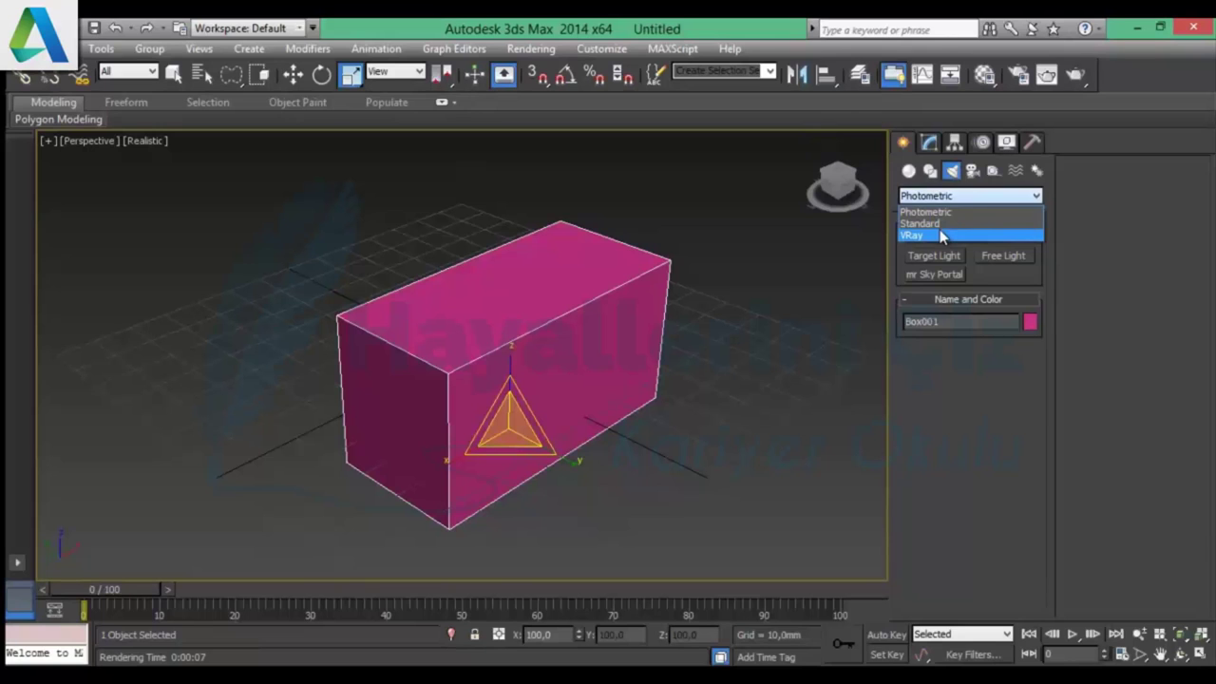
{"action": "left_click", "coordinate": [970, 179]}
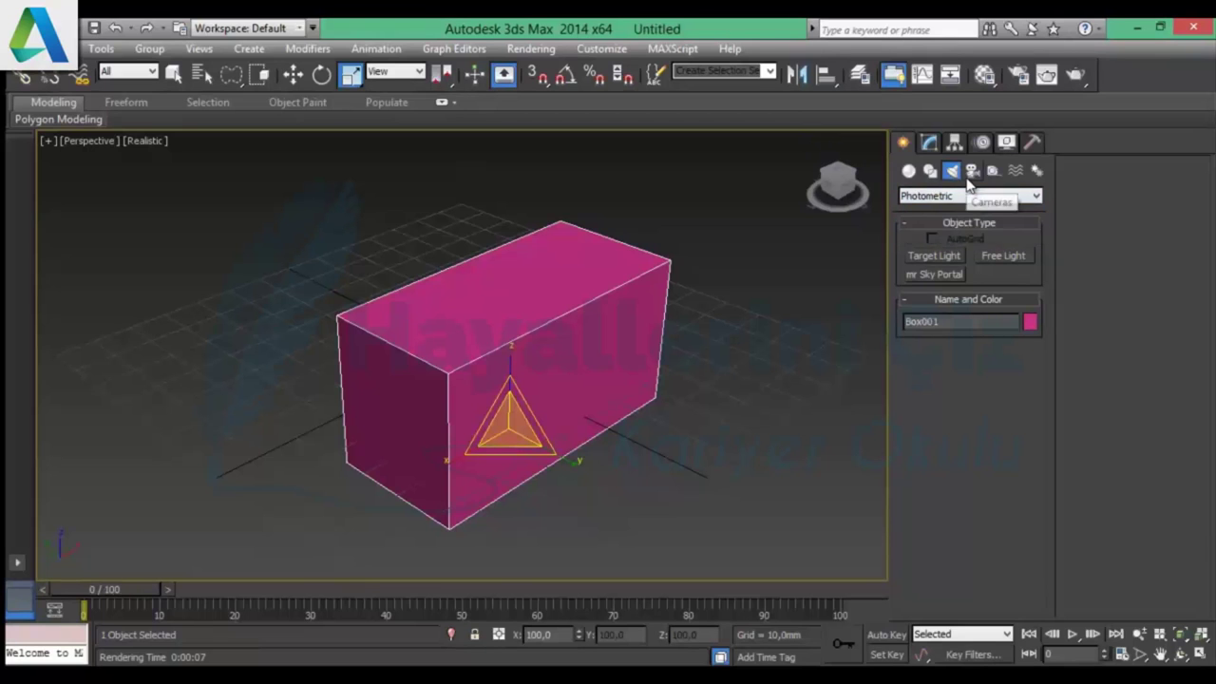
- Show the Cameras category, switching between VRay and Standard camera types
{"action": "left_click", "coordinate": [971, 173]}
{"action": "left_click", "coordinate": [969, 197]}
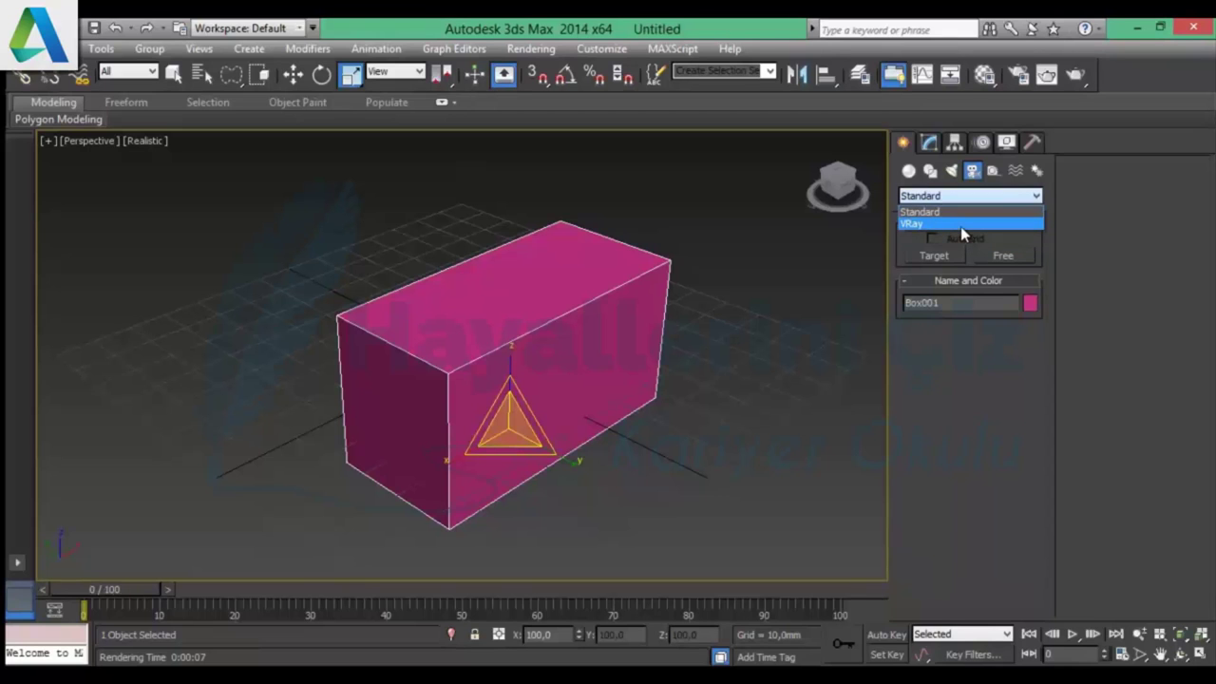
{"action": "left_click", "coordinate": [961, 225]}
{"action": "left_click", "coordinate": [947, 196]}
{"action": "left_click", "coordinate": [944, 211]}
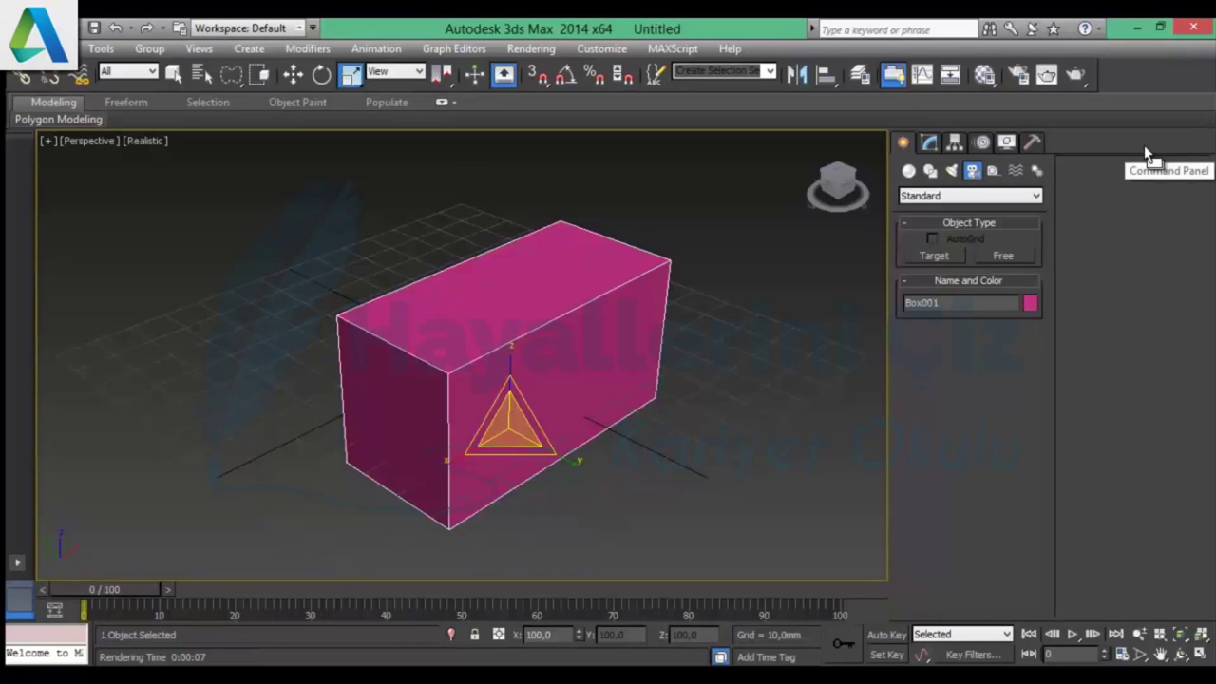
- View Helpers, set Space Warps to Modifier-Based, then show Systems like Bones and Biped
{"action": "left_click", "coordinate": [990, 174]}
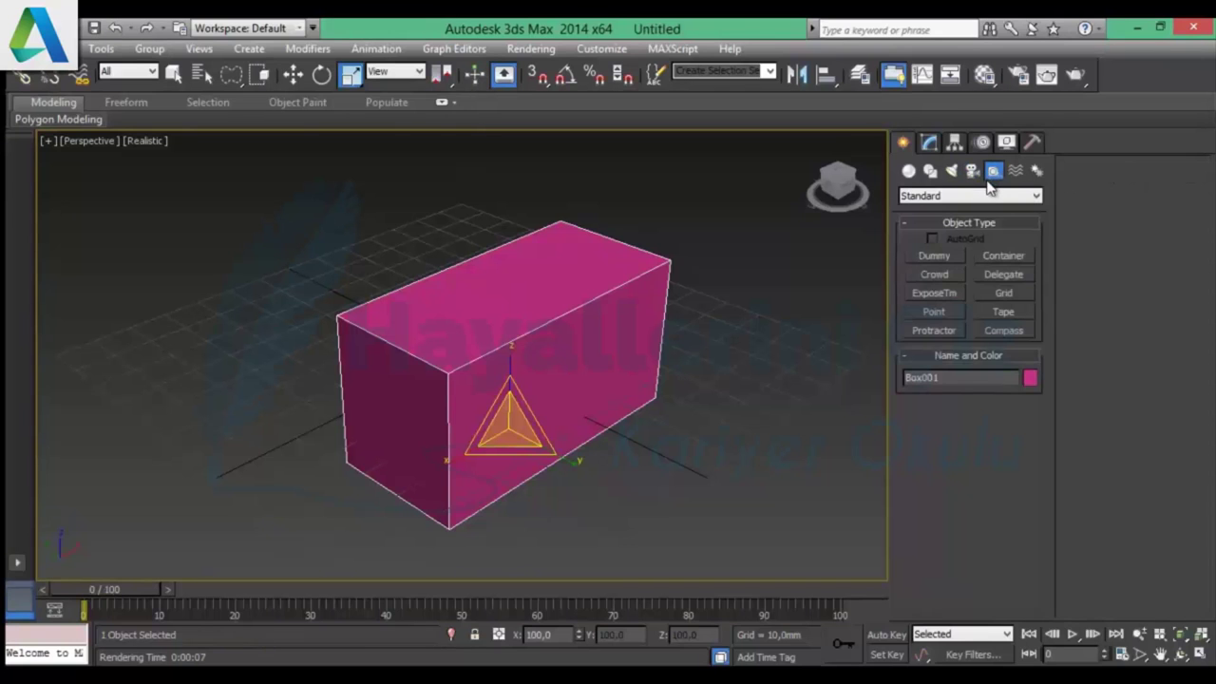
{"action": "left_click", "coordinate": [1014, 176]}
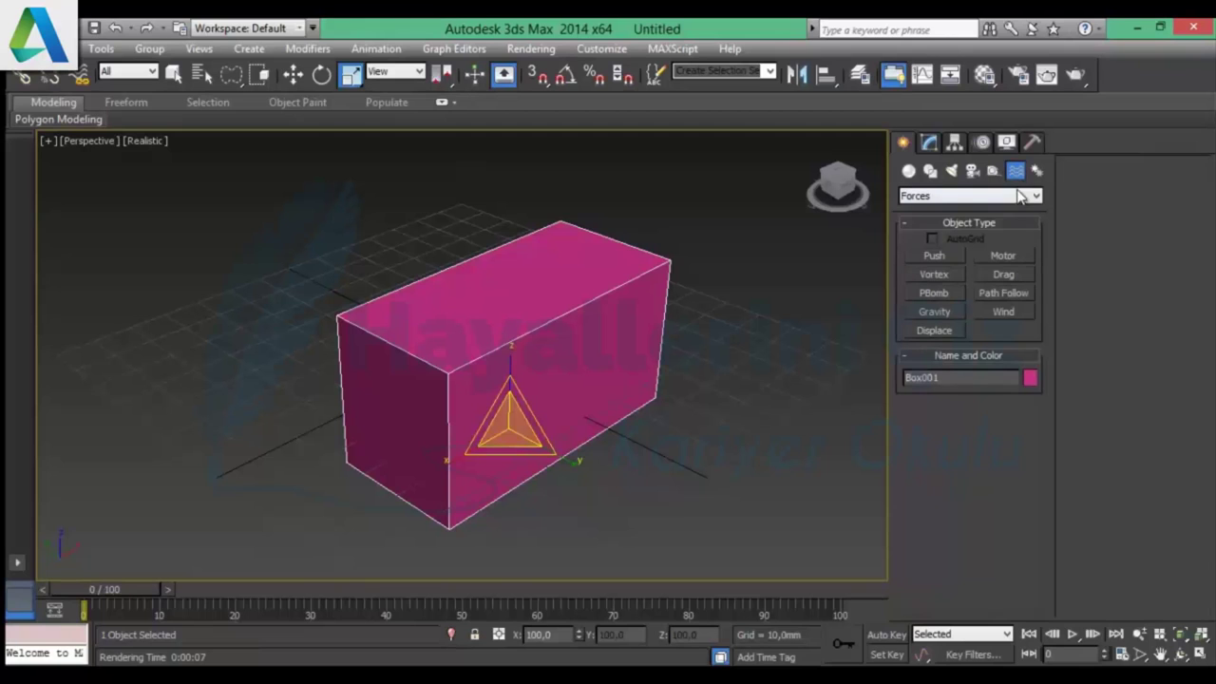
{"action": "left_click", "coordinate": [933, 196]}
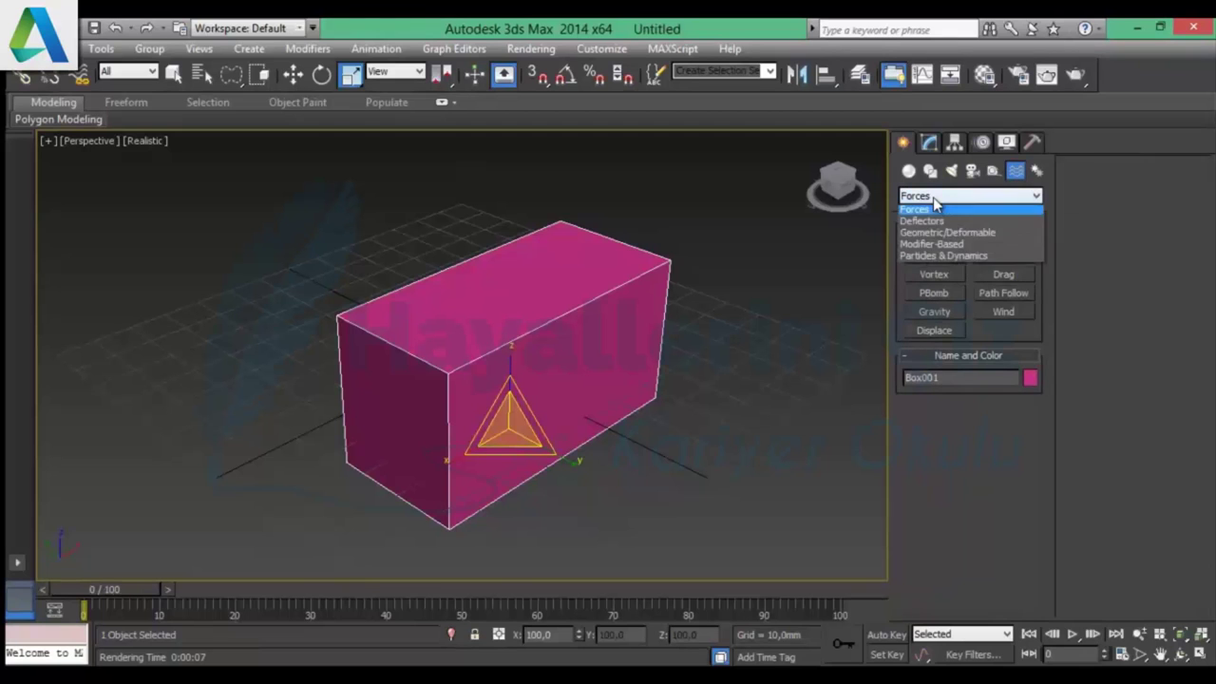
{"action": "key", "text": "Up"}
{"action": "key", "text": "Up"}
{"action": "key", "text": "Down"}
{"action": "key", "text": "Down"}
{"action": "key", "text": "Up"}
{"action": "key", "text": "Up"}
{"action": "key", "text": "Down"}
{"action": "key", "text": "Return"}
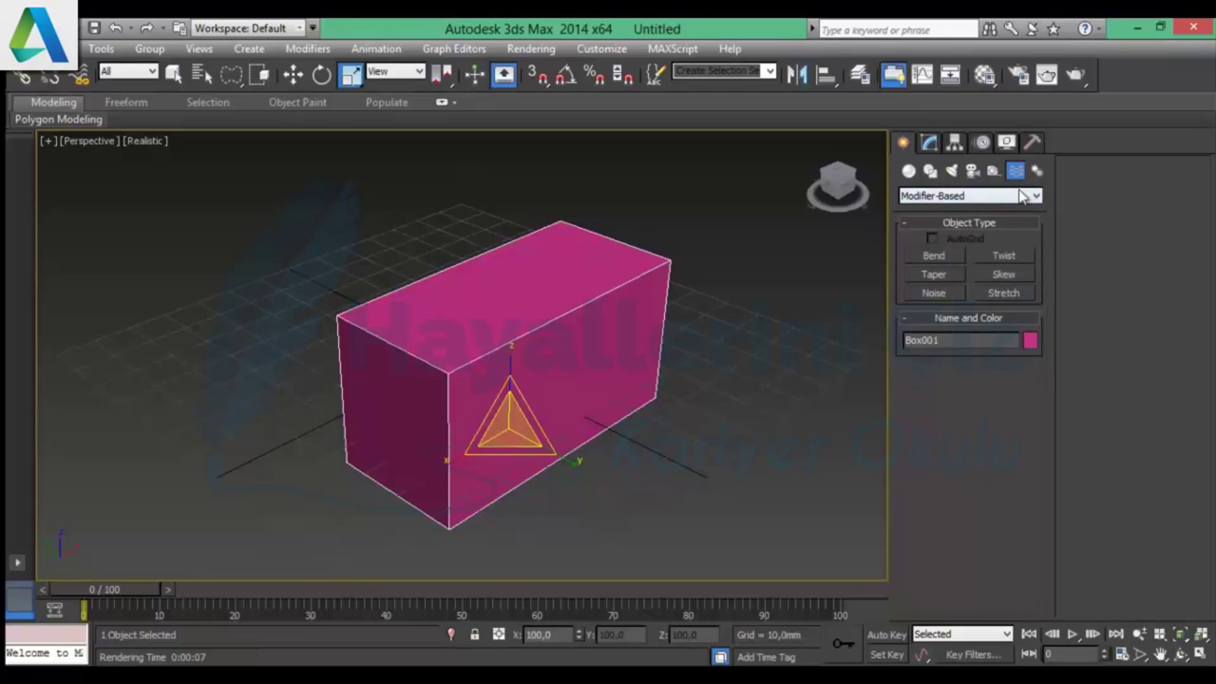
{"action": "left_click", "coordinate": [1036, 176]}
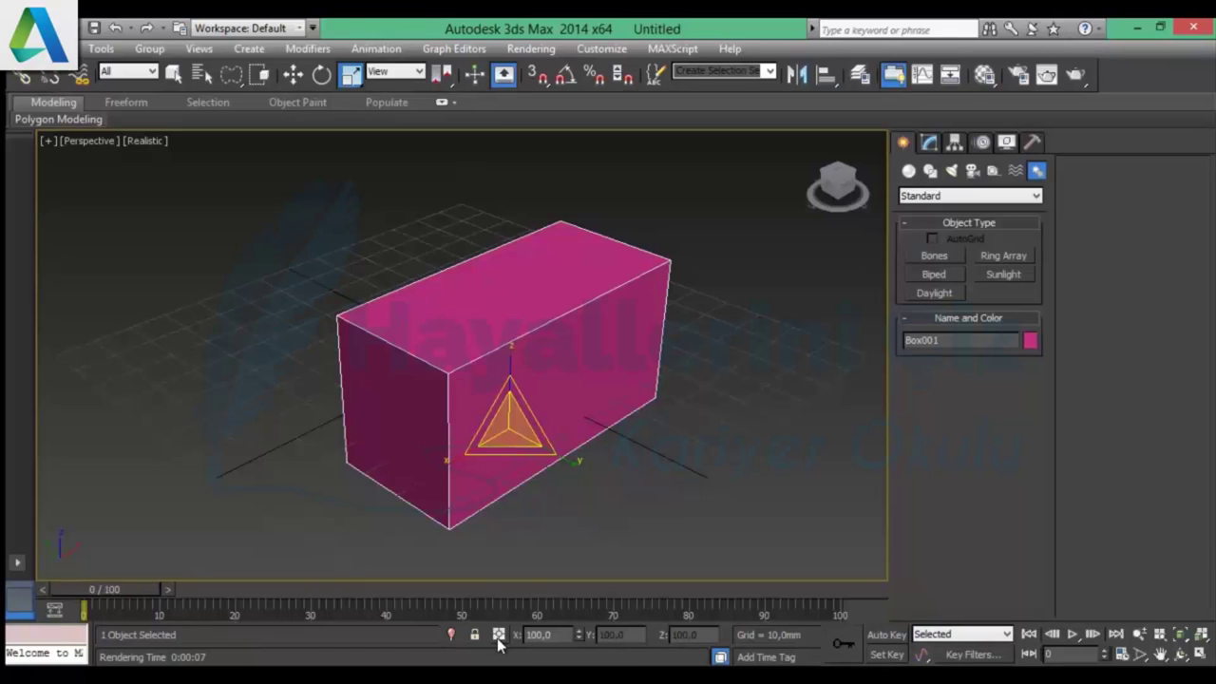
{"action": "double_click", "coordinate": [557, 635]}
{"action": "type", "text": "150"}
{"action": "key", "text": "Return"}
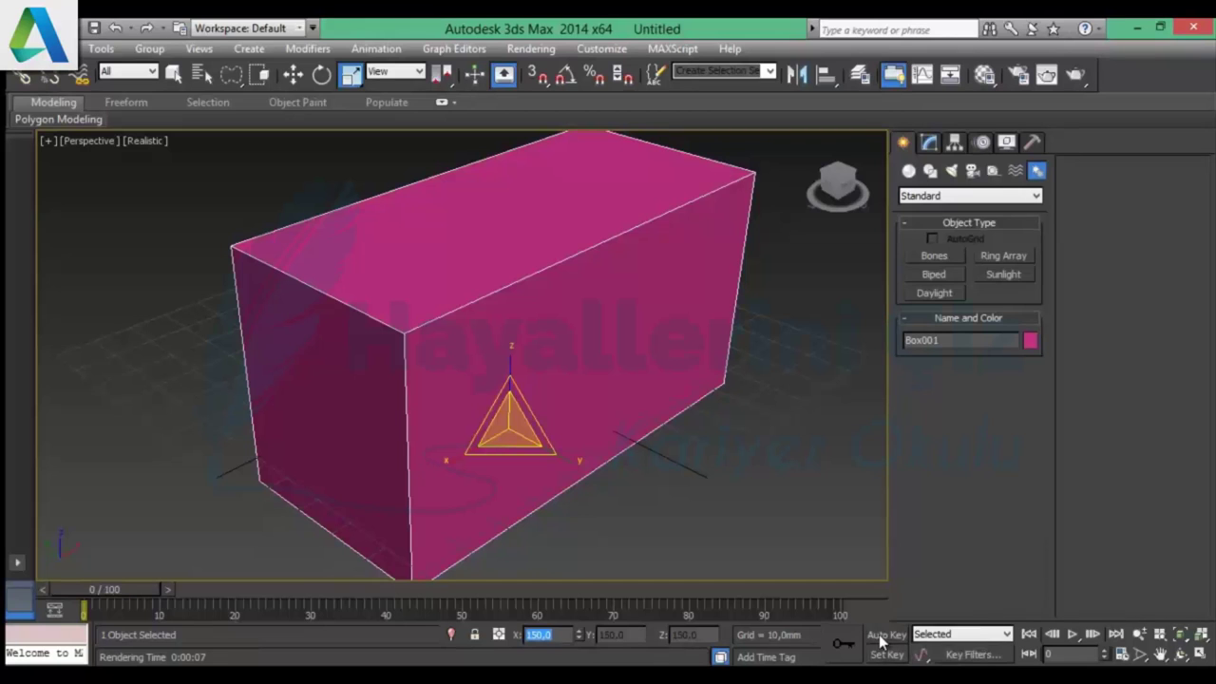
{"action": "left_click", "coordinate": [967, 634]}
{"action": "left_click", "coordinate": [974, 643]}
{"action": "left_click", "coordinate": [921, 654]}
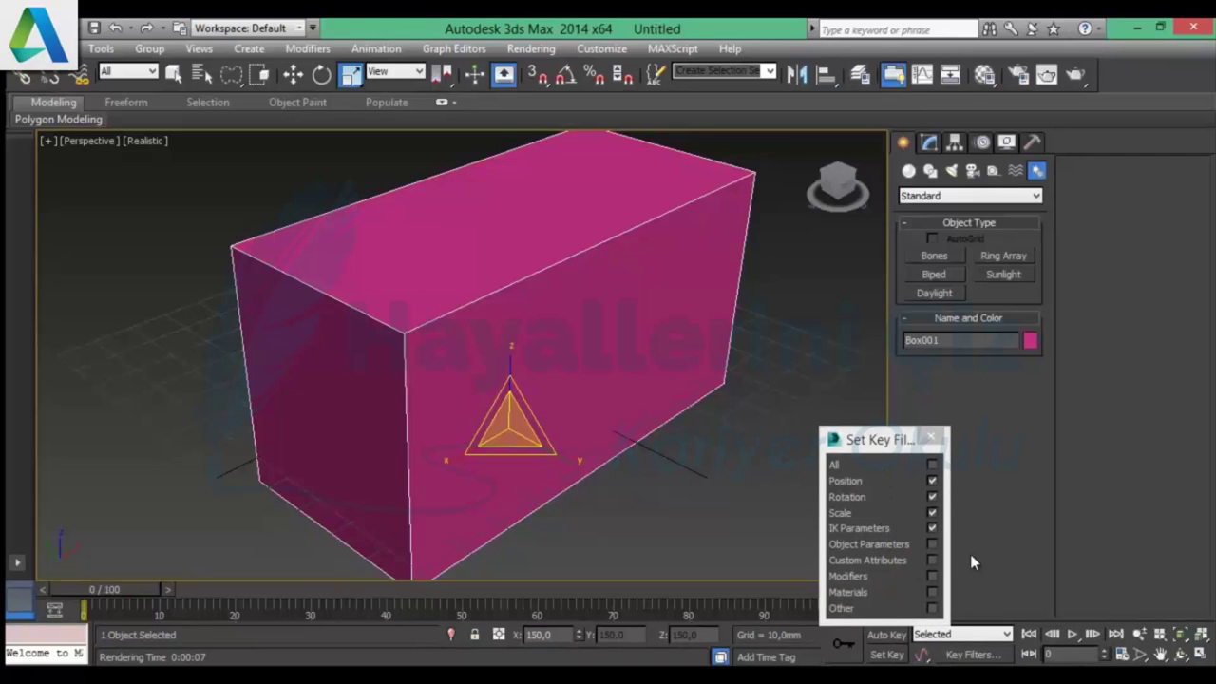
{"action": "left_click", "coordinate": [932, 439]}
{"action": "left_click", "coordinate": [932, 439]}
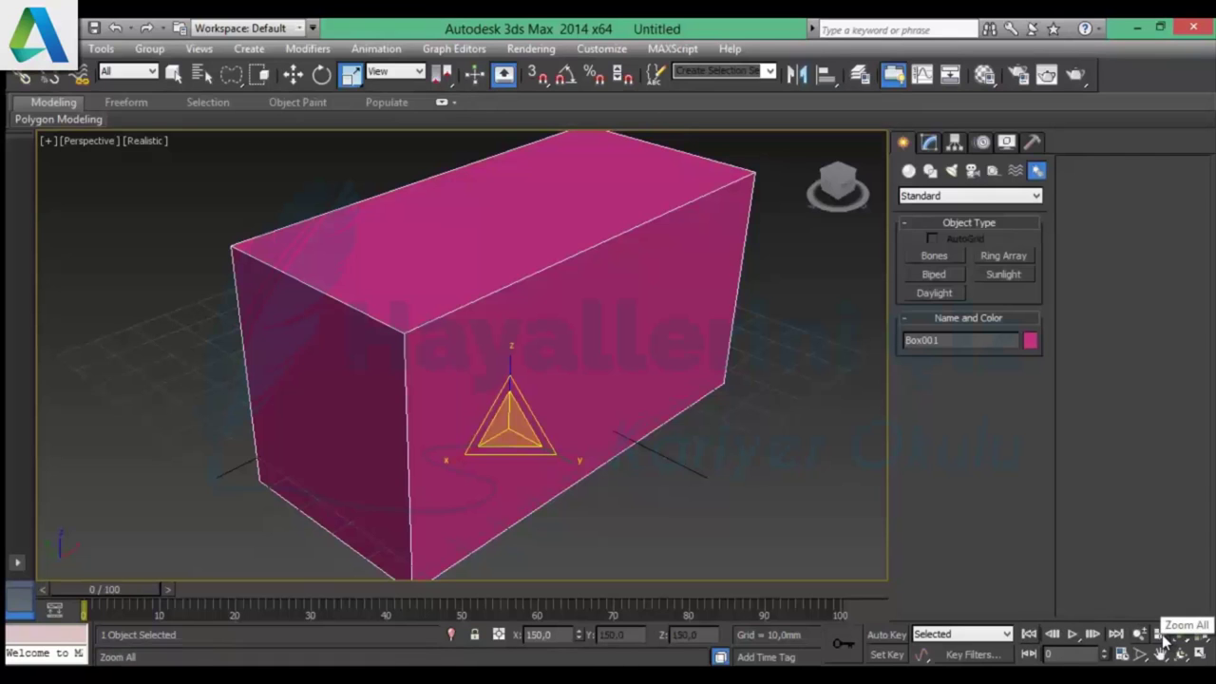
- Frame the selected box with Zoom Extents All, and review Time Configuration (NTSC, 30 FPS, 0–100)
{"action": "left_click", "coordinate": [1163, 636]}
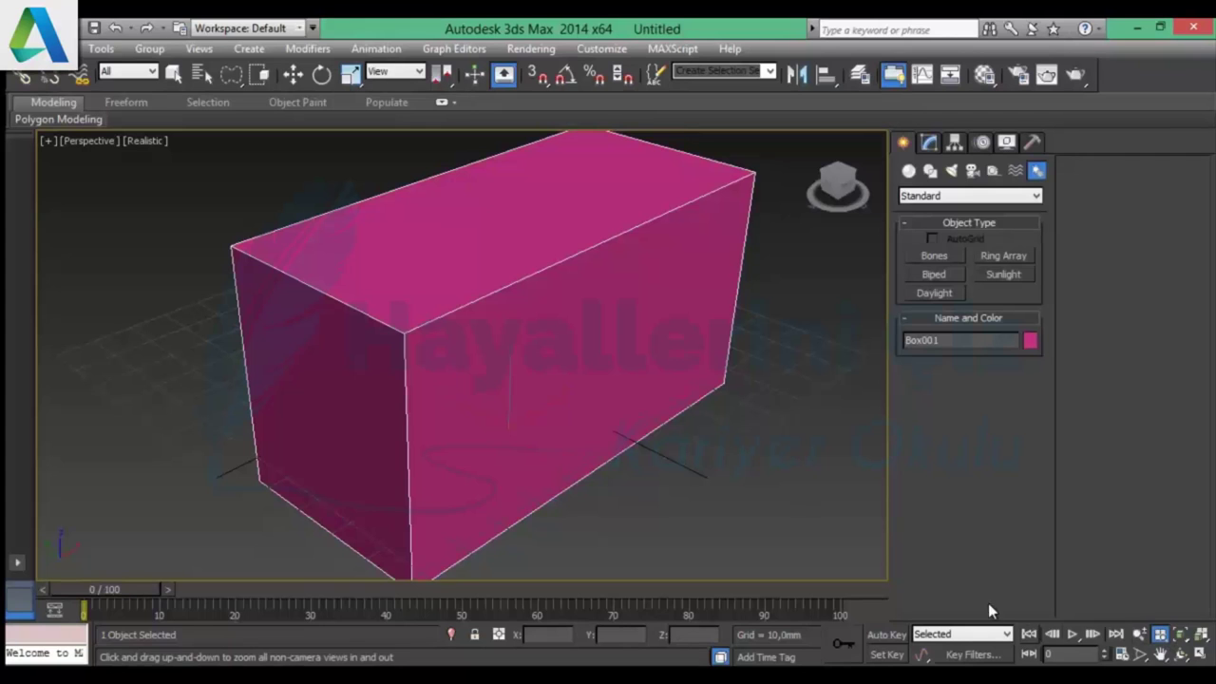
{"action": "left_click", "coordinate": [1179, 639]}
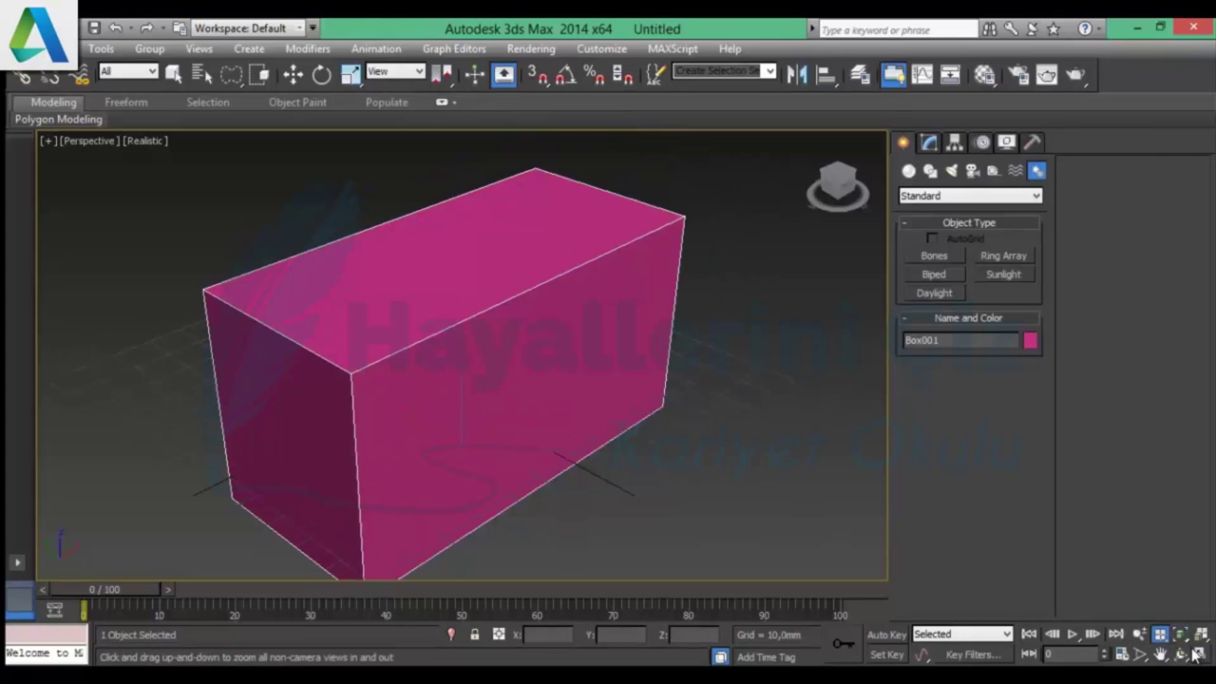
{"action": "left_click", "coordinate": [1199, 635]}
{"action": "left_click", "coordinate": [1122, 653]}
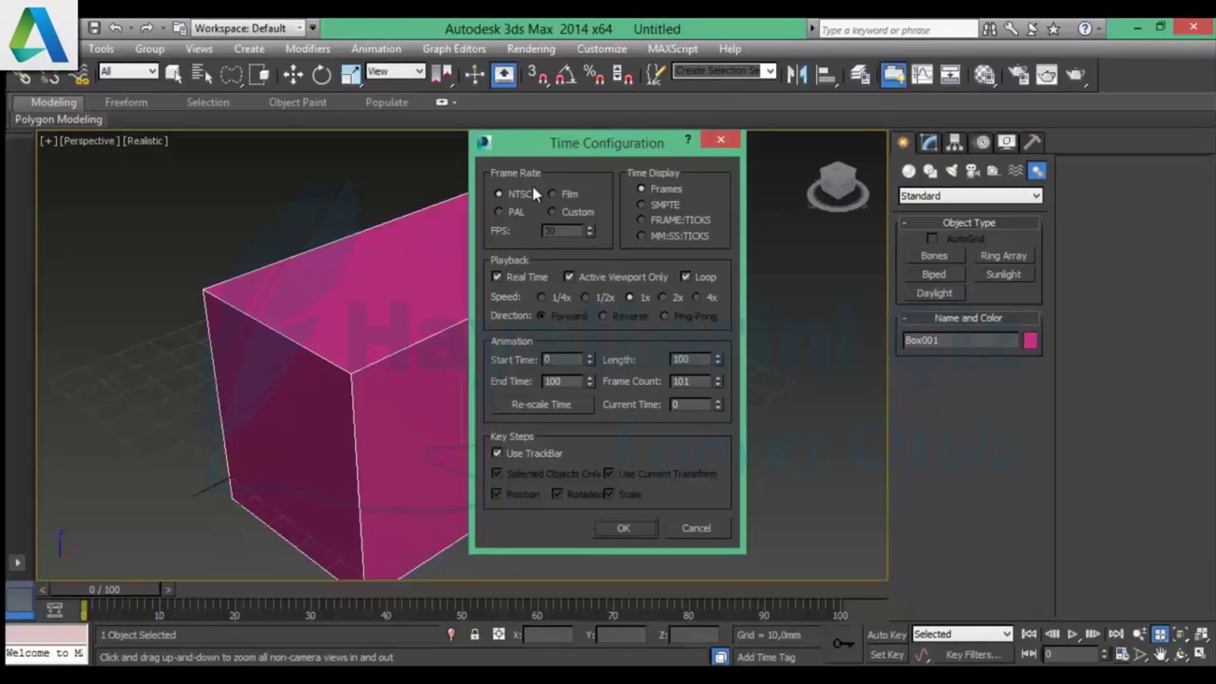
{"action": "left_click", "coordinate": [720, 141]}
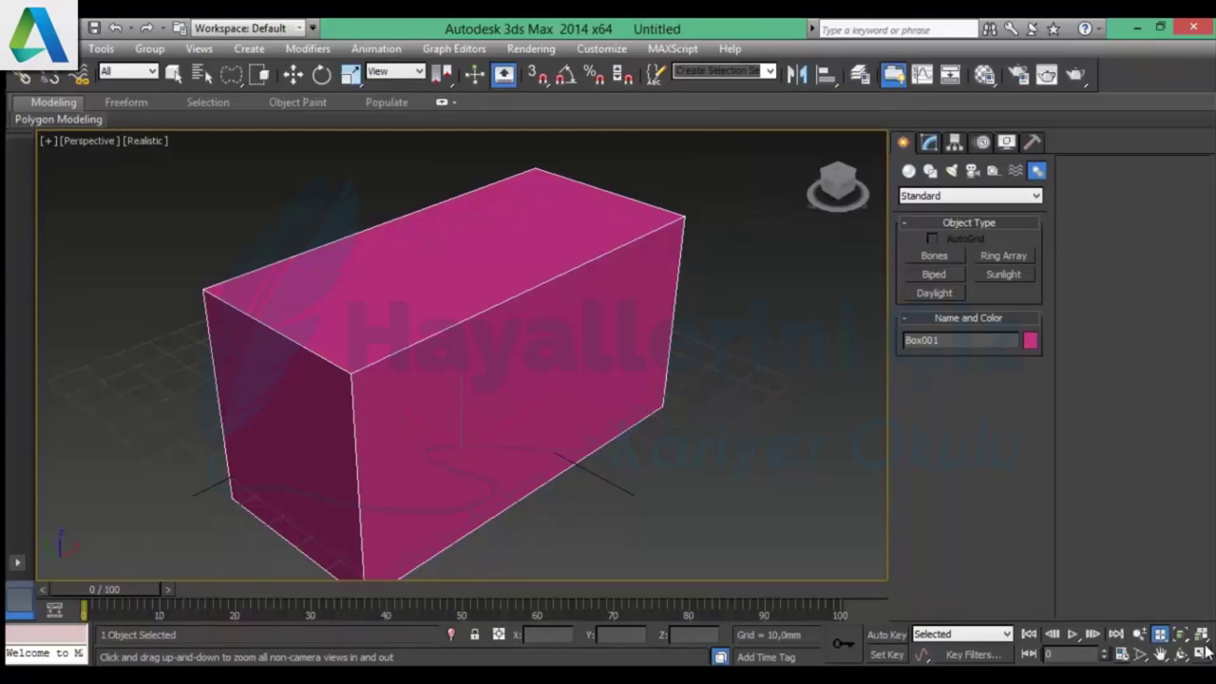
- Pan, zoom and orbit the Perspective view to a centred, near-front look at the box
{"action": "left_click", "coordinate": [1160, 654]}
{"action": "mouse_move", "coordinate": [694, 421]}
{"action": "left_mouse_down"}
{"action": "mouse_move", "coordinate": [513, 364]}
{"action": "mouse_move", "coordinate": [516, 395]}
{"action": "mouse_move", "coordinate": [665, 429]}
{"action": "mouse_move", "coordinate": [628, 377]}
{"action": "left_mouse_up"}
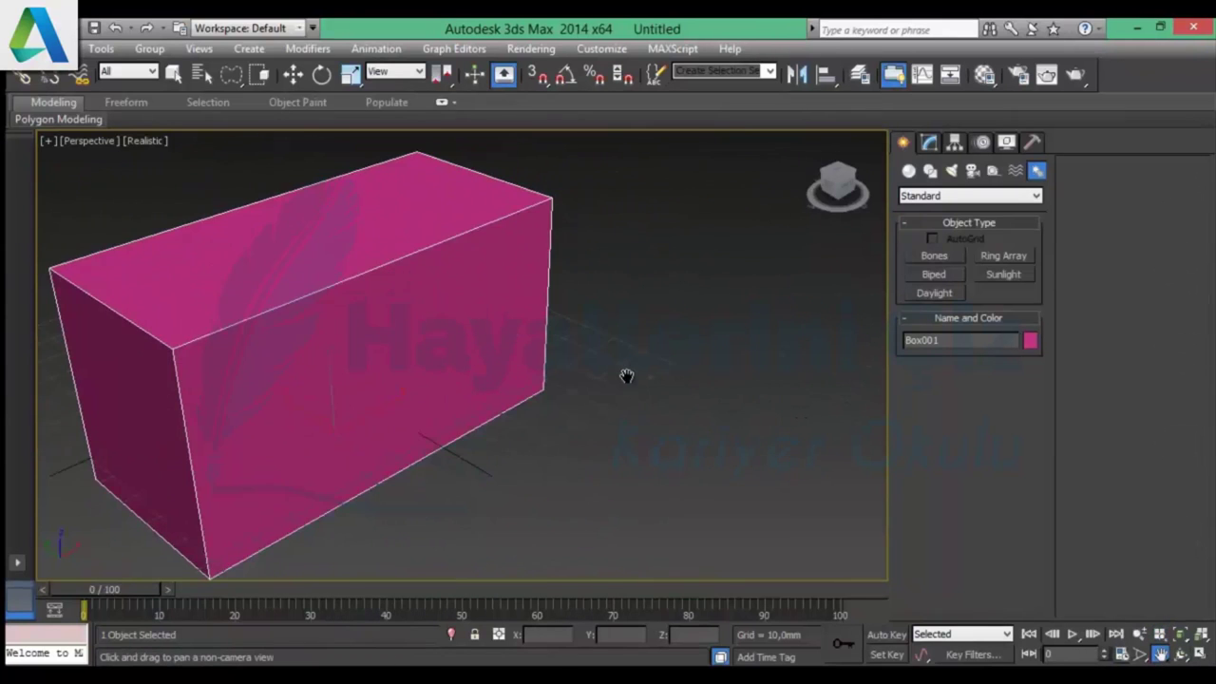
{"action": "left_click_drag", "start_coordinate": [381, 381], "coordinate": [540, 446]}
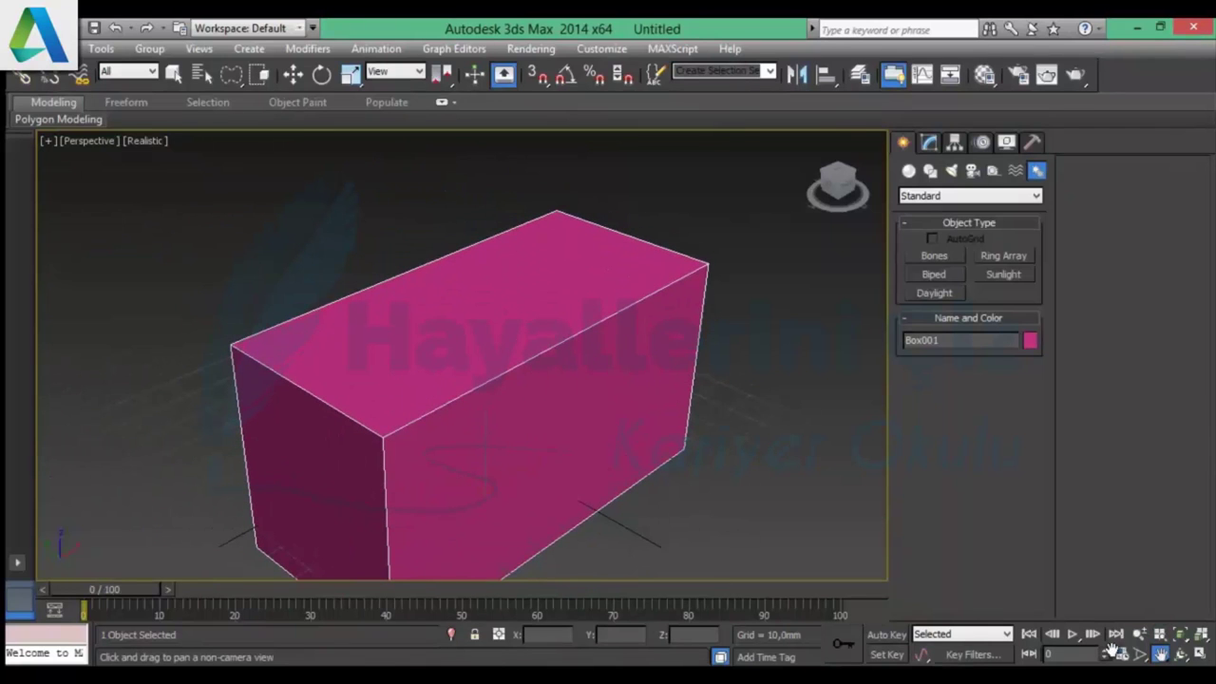
{"action": "left_click", "coordinate": [1139, 654]}
{"action": "scroll", "coordinate": [513, 327], "scroll_direction": "down", "scroll_amount": 5}
{"action": "scroll", "coordinate": [528, 458], "scroll_direction": "down", "scroll_amount": 3}
{"action": "scroll", "coordinate": [532, 497], "scroll_direction": "up", "scroll_amount": 5}
{"action": "scroll", "coordinate": [477, 386], "scroll_direction": "up", "scroll_amount": 4}
{"action": "scroll", "coordinate": [478, 288], "scroll_direction": "down", "scroll_amount": 6}
{"action": "scroll", "coordinate": [537, 519], "scroll_direction": "up", "scroll_amount": 4}
{"action": "scroll", "coordinate": [530, 434], "scroll_direction": "down", "scroll_amount": 1}
{"action": "scroll", "coordinate": [556, 418], "scroll_direction": "down", "scroll_amount": 1}
{"action": "scroll", "coordinate": [564, 434], "scroll_direction": "up", "scroll_amount": 2}
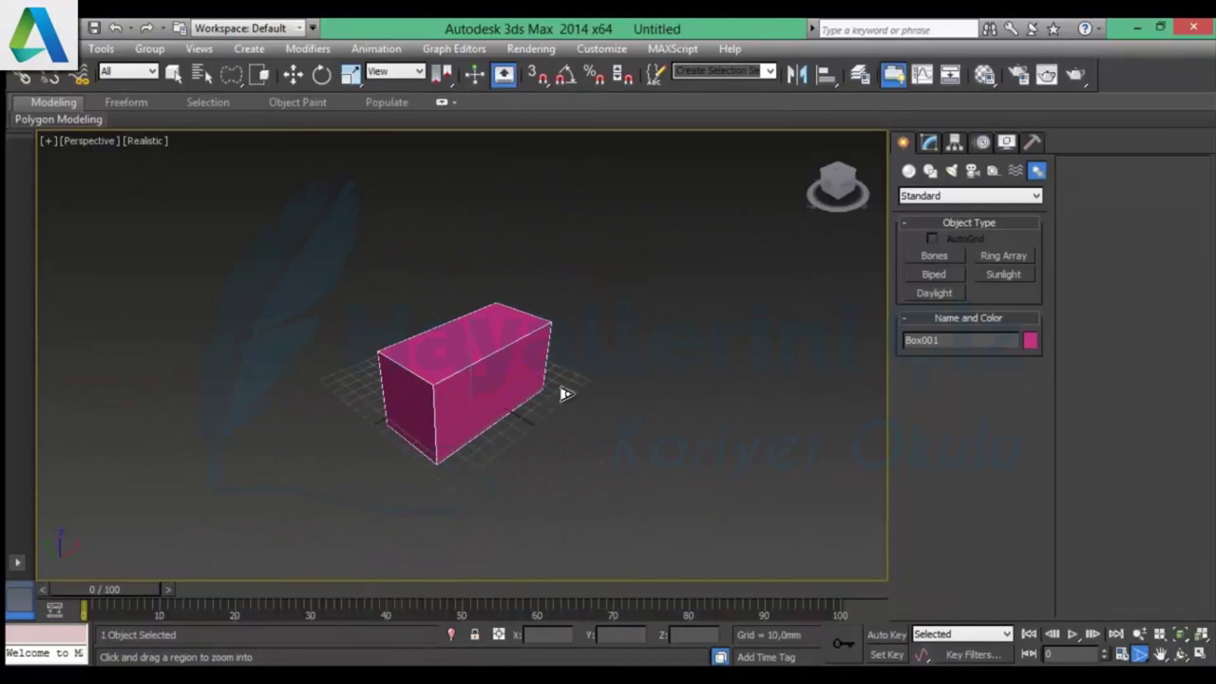
{"action": "left_click", "coordinate": [1182, 655]}
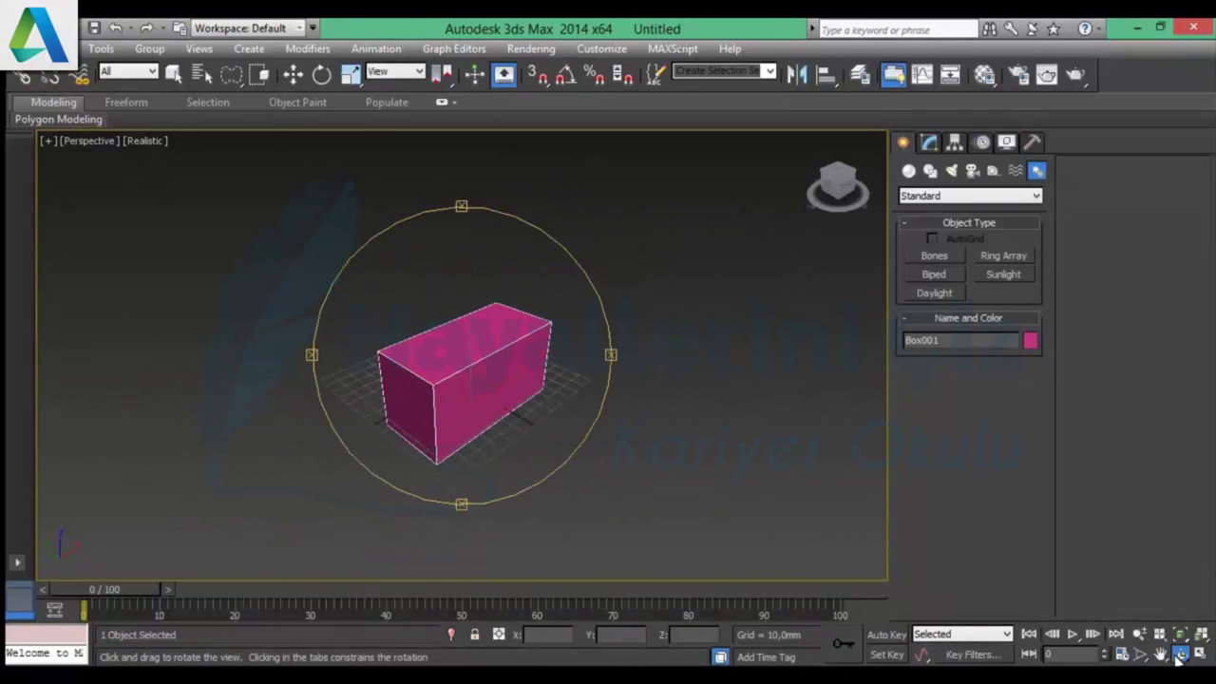
{"action": "mouse_move", "coordinate": [453, 398]}
{"action": "left_mouse_down"}
{"action": "mouse_move", "coordinate": [506, 352]}
{"action": "mouse_move", "coordinate": [674, 426]}
{"action": "mouse_move", "coordinate": [378, 234]}
{"action": "mouse_move", "coordinate": [618, 369]}
{"action": "mouse_move", "coordinate": [383, 428]}
{"action": "mouse_move", "coordinate": [551, 348]}
{"action": "mouse_move", "coordinate": [510, 396]}
{"action": "left_mouse_up"}
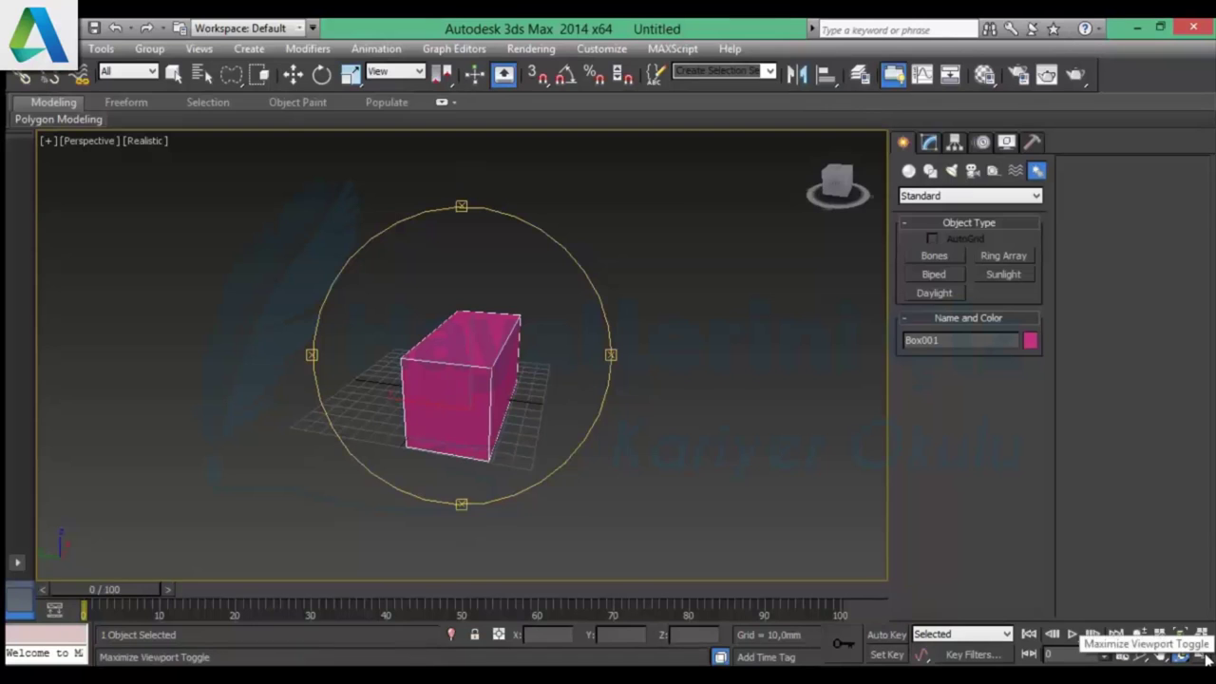
- Switch to the four-view layout, activating Front, Top and Left, then turn on Select and Move
{"action": "left_click", "coordinate": [1201, 654]}
{"action": "left_click", "coordinate": [645, 305]}
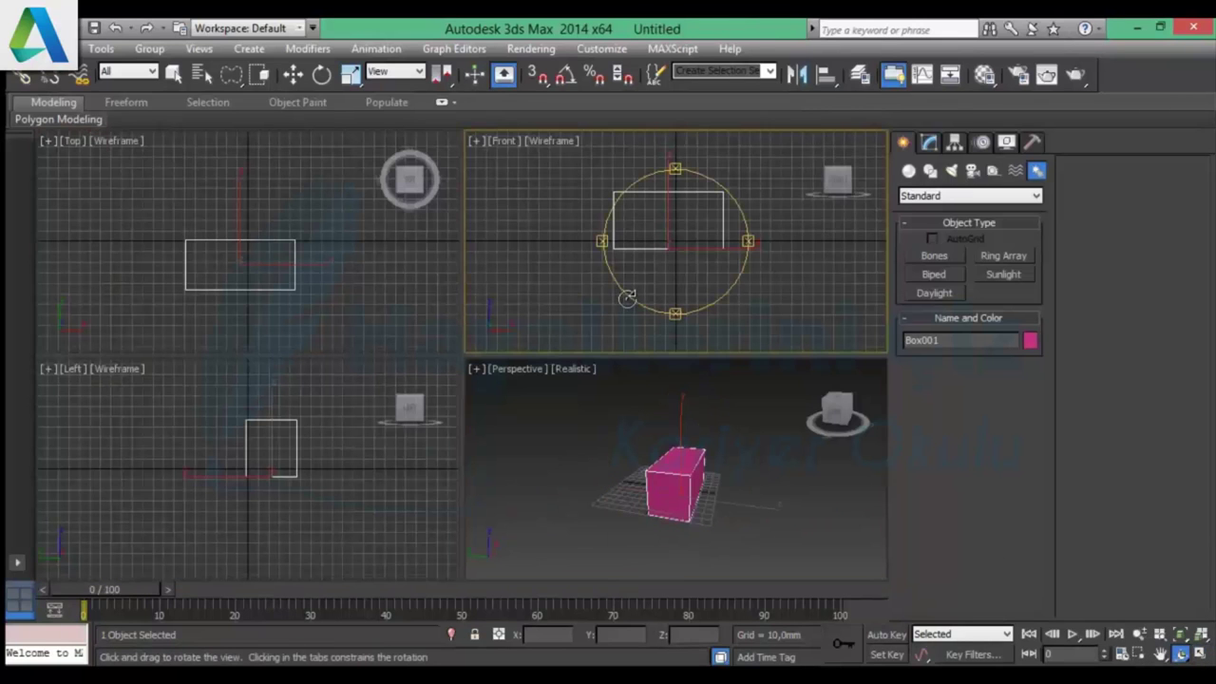
{"action": "left_click", "coordinate": [245, 185]}
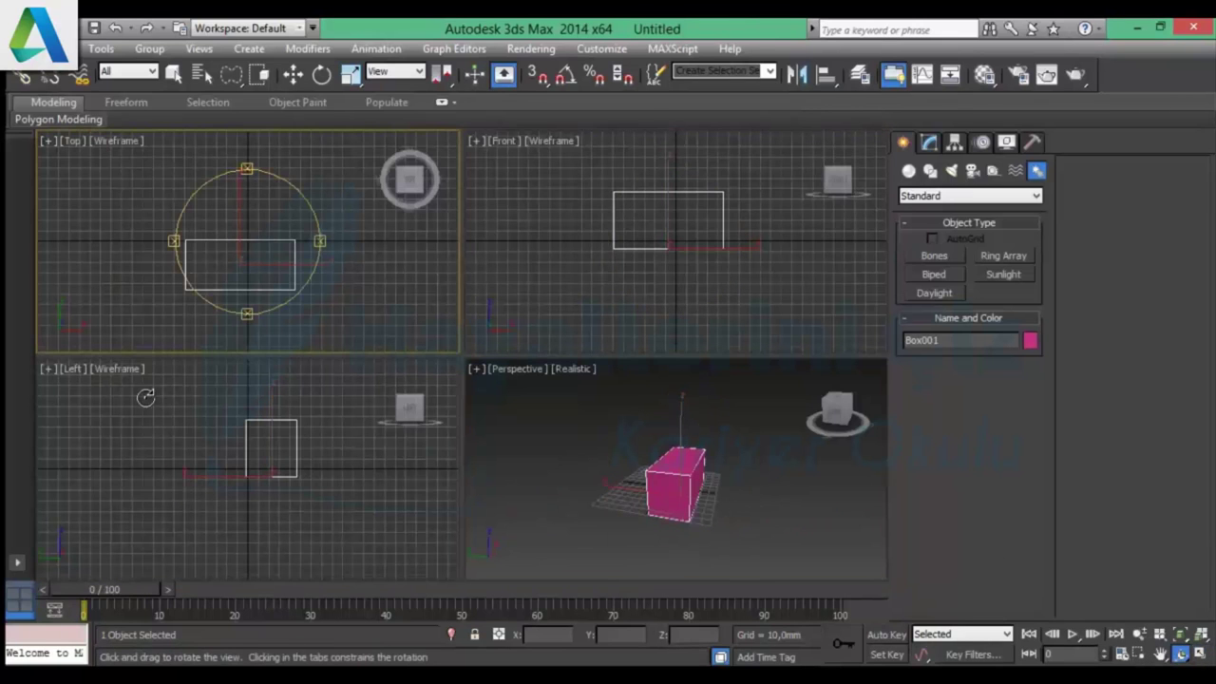
{"action": "left_click", "coordinate": [158, 395]}
{"action": "left_click", "coordinate": [1201, 654]}
{"action": "left_click", "coordinate": [1201, 654]}
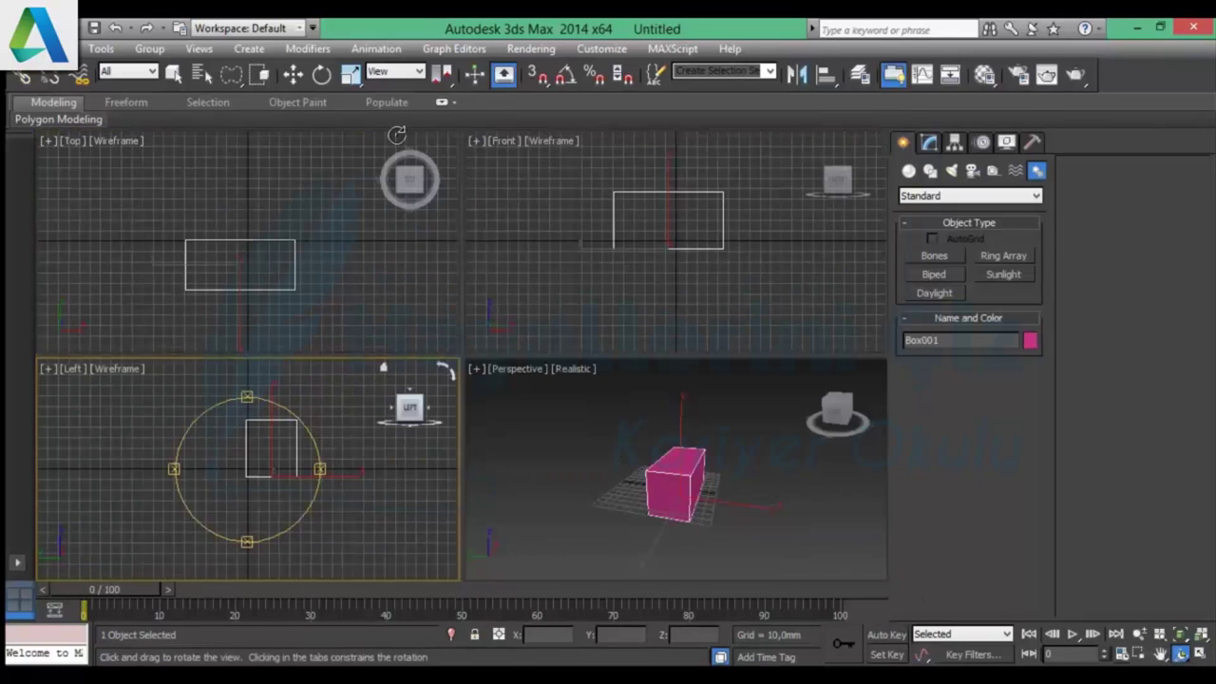
{"action": "key", "text": "w"}
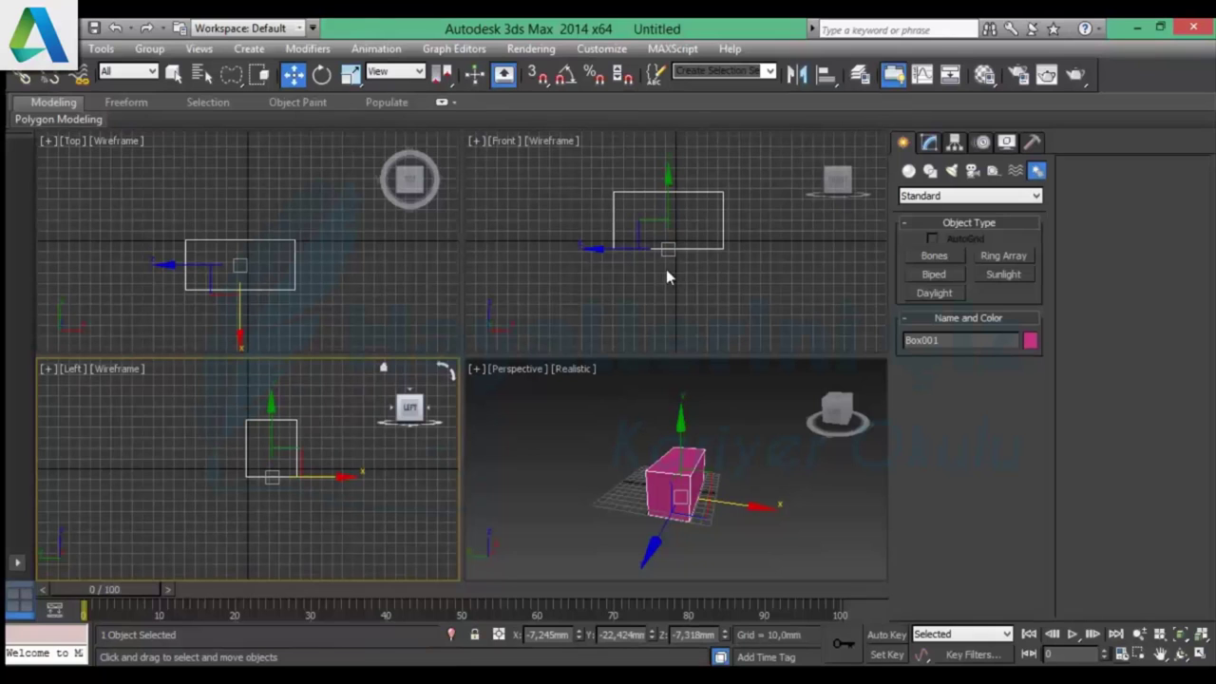